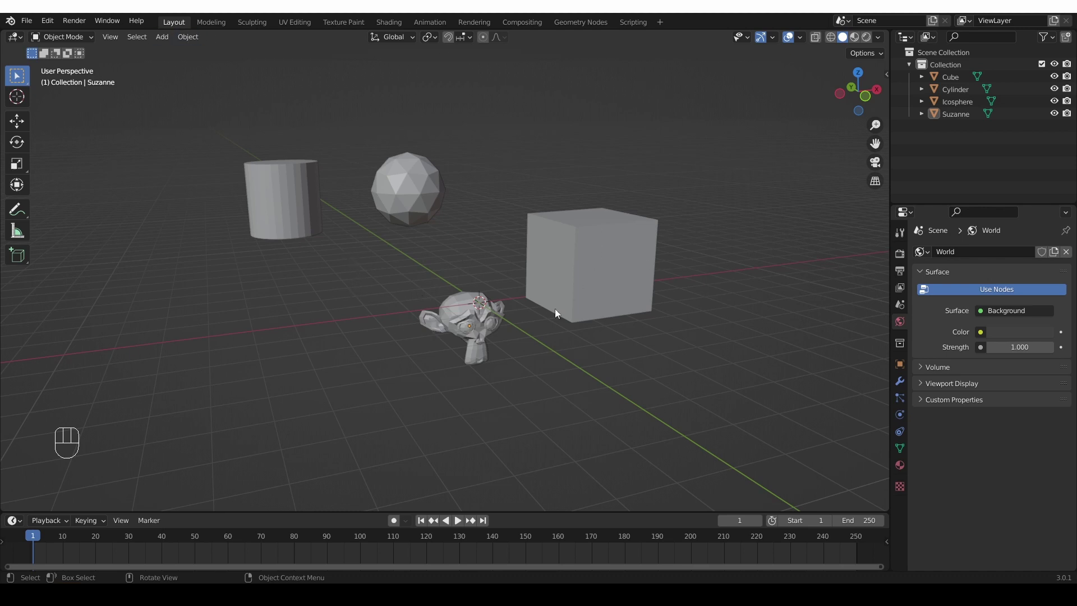
- Select Suzanne in the viewport, leaving the Cube, Cylinder and Icosphere unselected
middle_click_drag(487, 321, 475, 378)
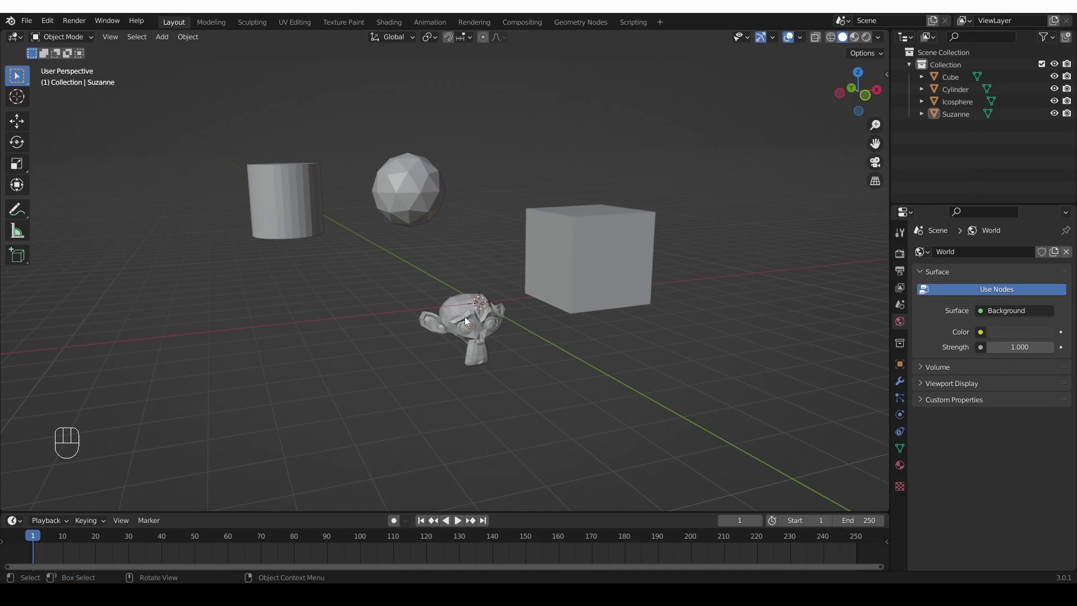
left_click(466, 316)
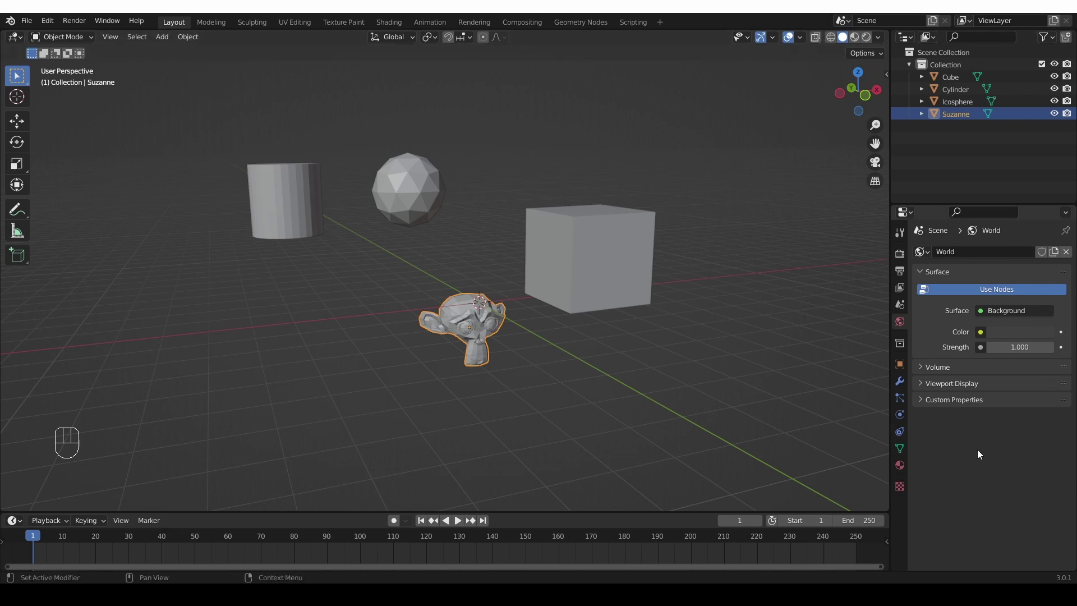
- Show Object properties, select the Cube, then add Suzanne as the active object
left_click(900, 364)
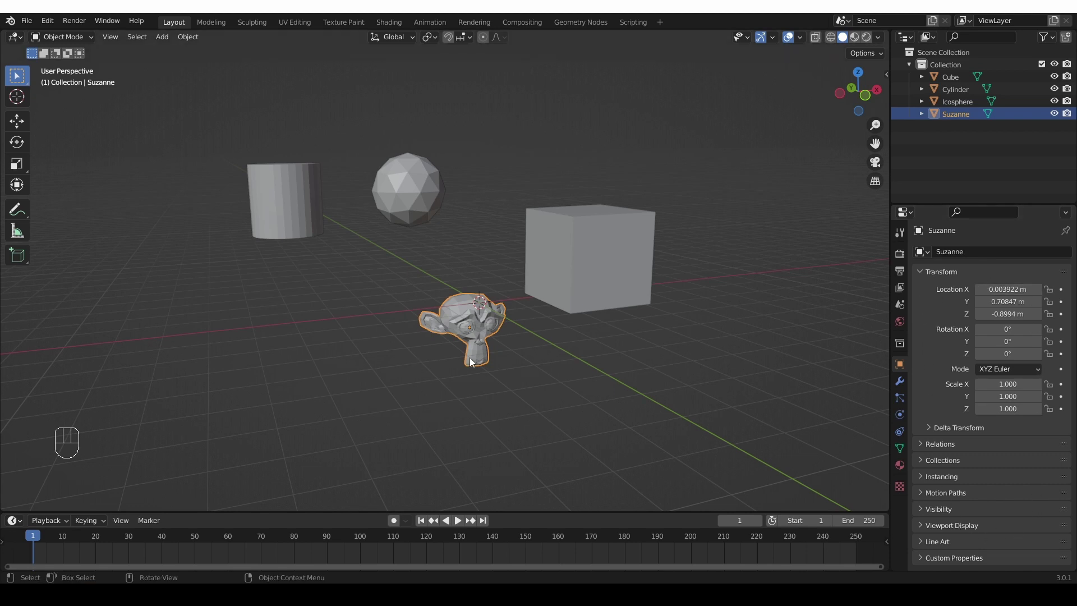
left_click(568, 256)
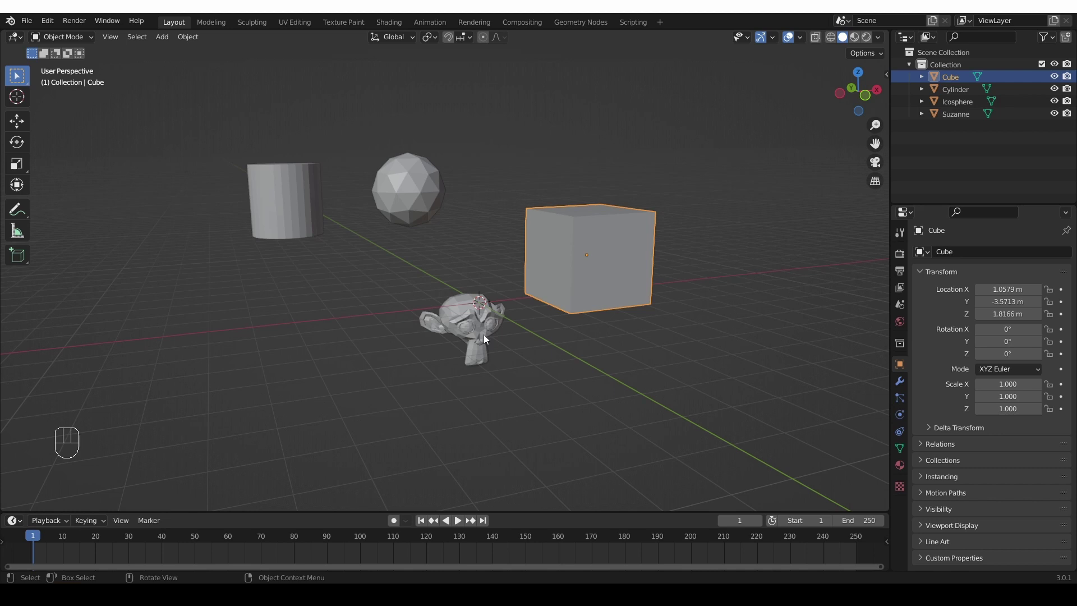
left_click(457, 297, "shift")
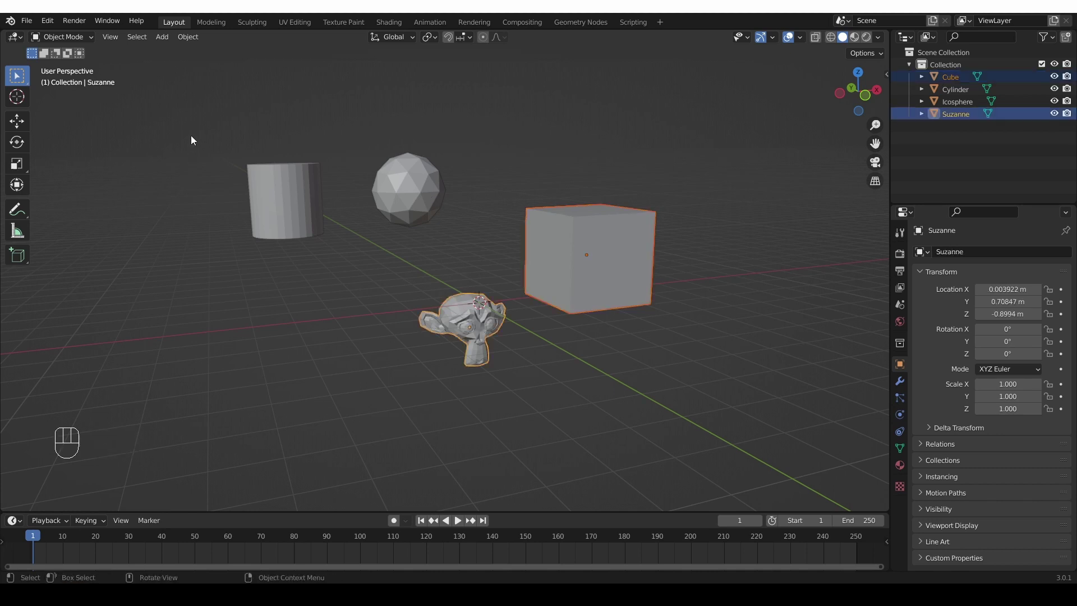
- Box-select all four objects, then drag Suzanne's Location X and cancel the change
left_click_drag(191, 140, 745, 440)
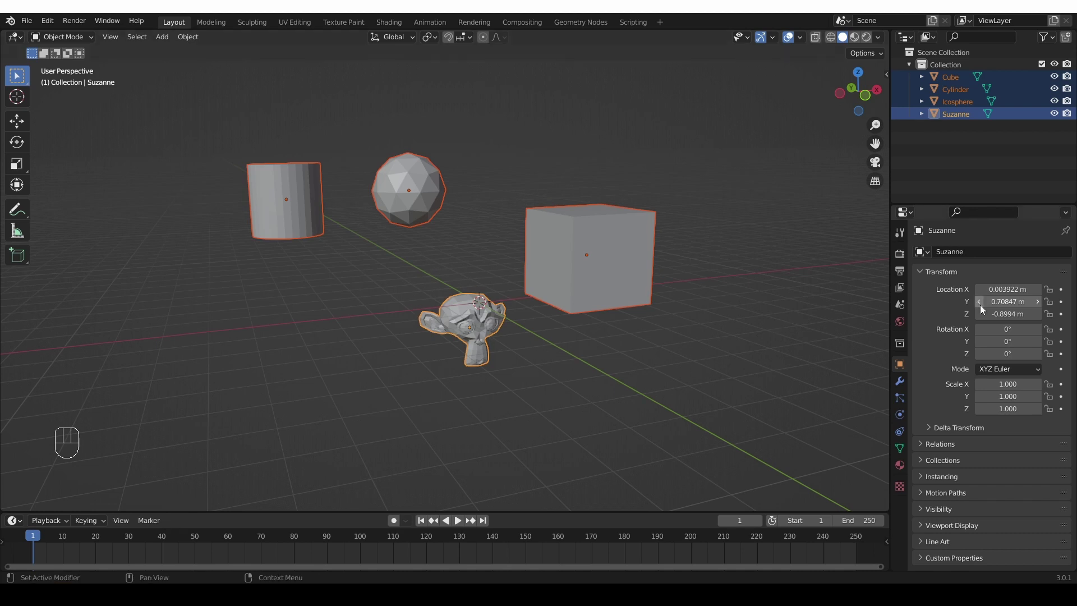
left_click_drag(1007, 288, 920, 289)
key("Escape")
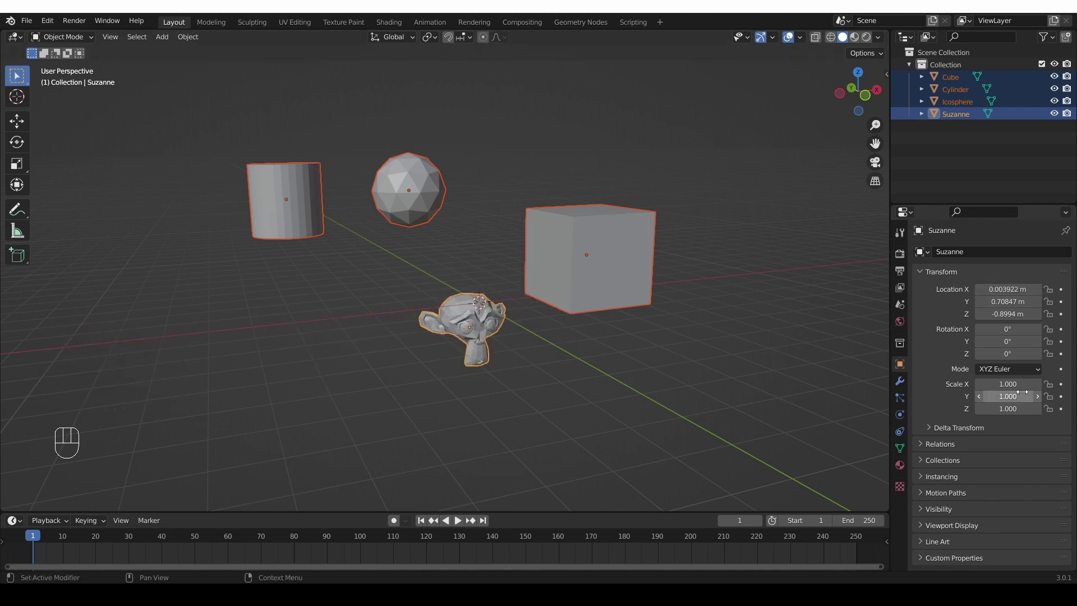
- Expand Viewport Display and toggle Name on and back off, holding Alt to apply it next
left_click(941, 476)
left_click(957, 476)
left_click(958, 528)
scroll(975, 511, "down", 4)
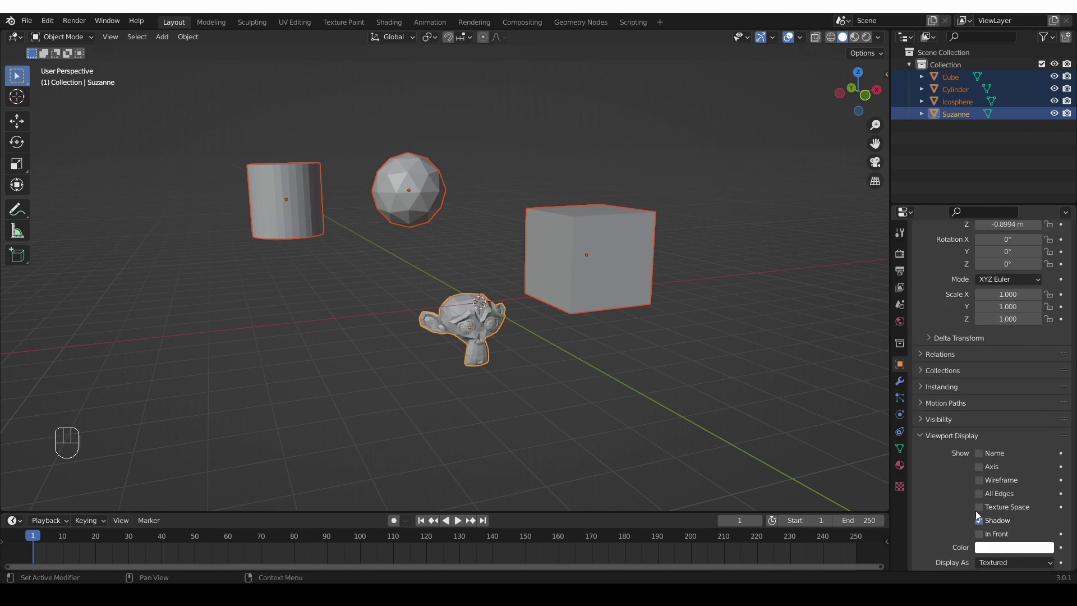
left_click(981, 452)
left_click(979, 452)
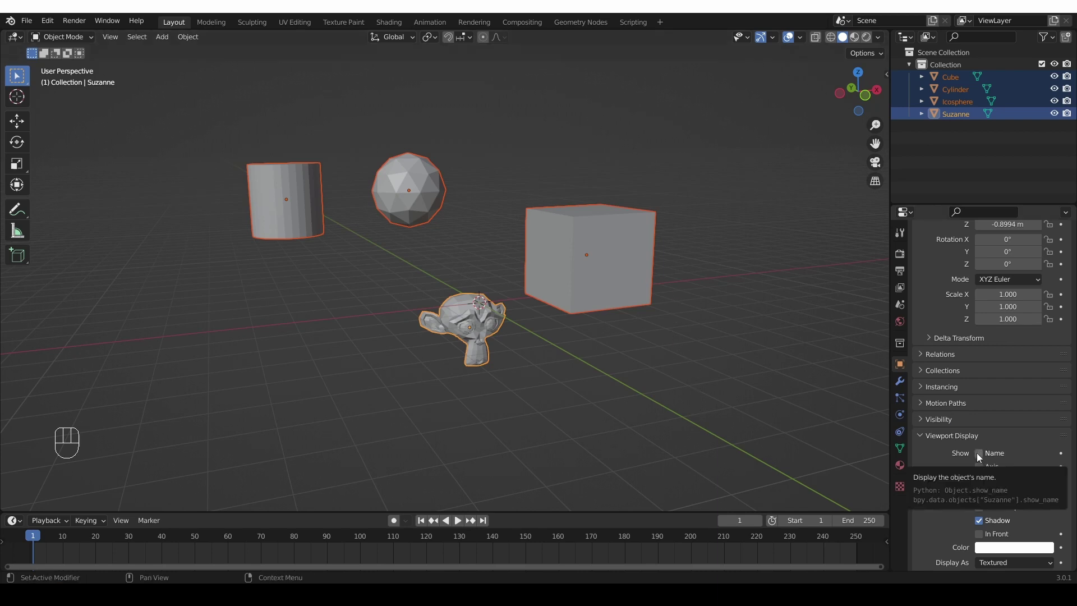
key("alt")
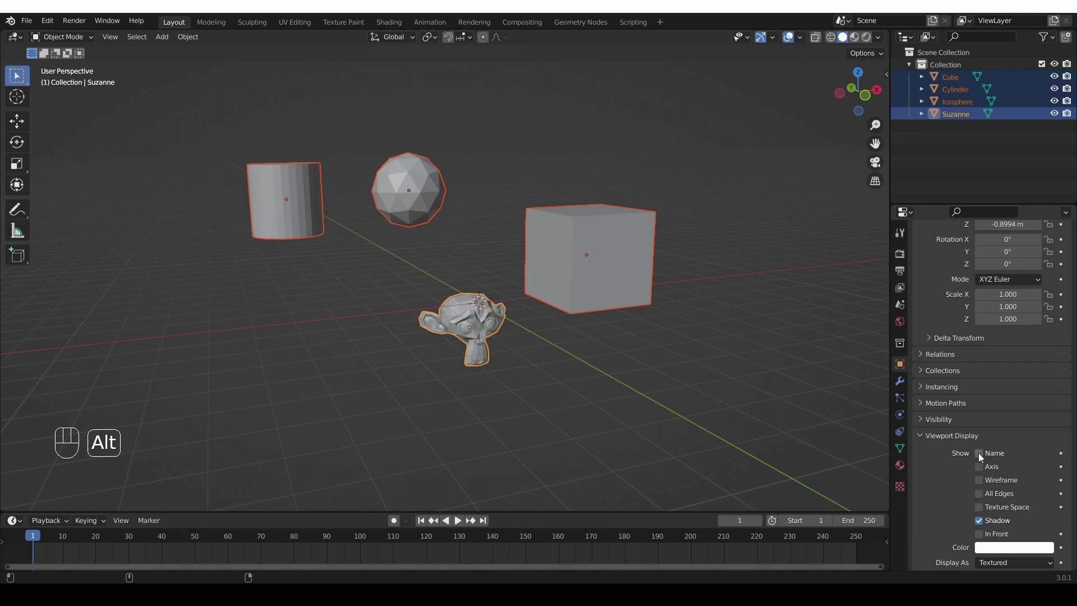
- Alt+click the Name checkbox so all four selected objects show their names
left_click(979, 453, "alt")
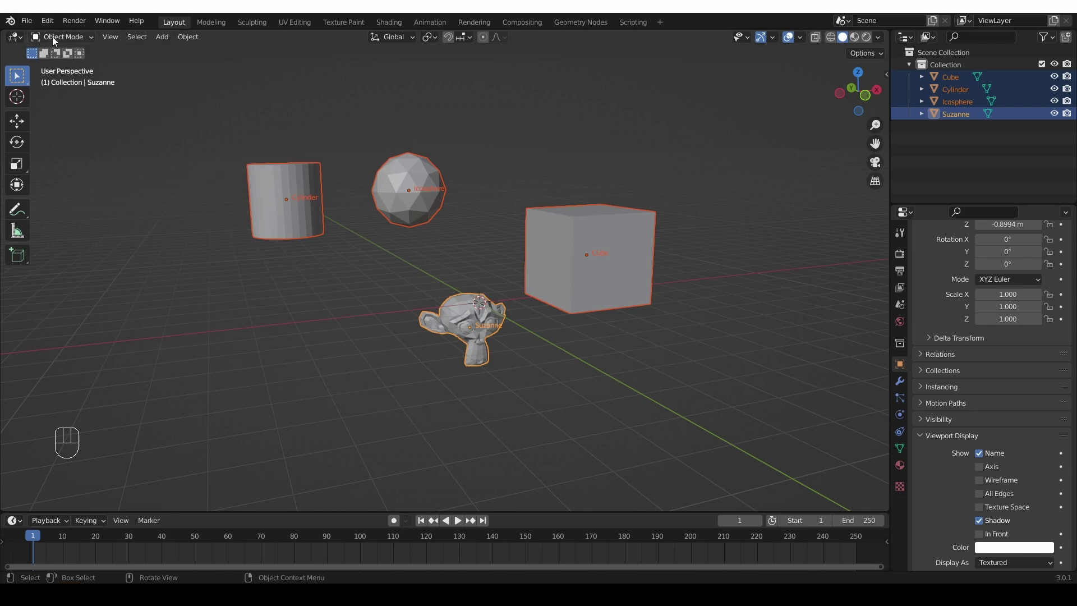
- Enable Emulate 3 Button Mouse in the Input preferences and close the Preferences window
left_click(47, 21)
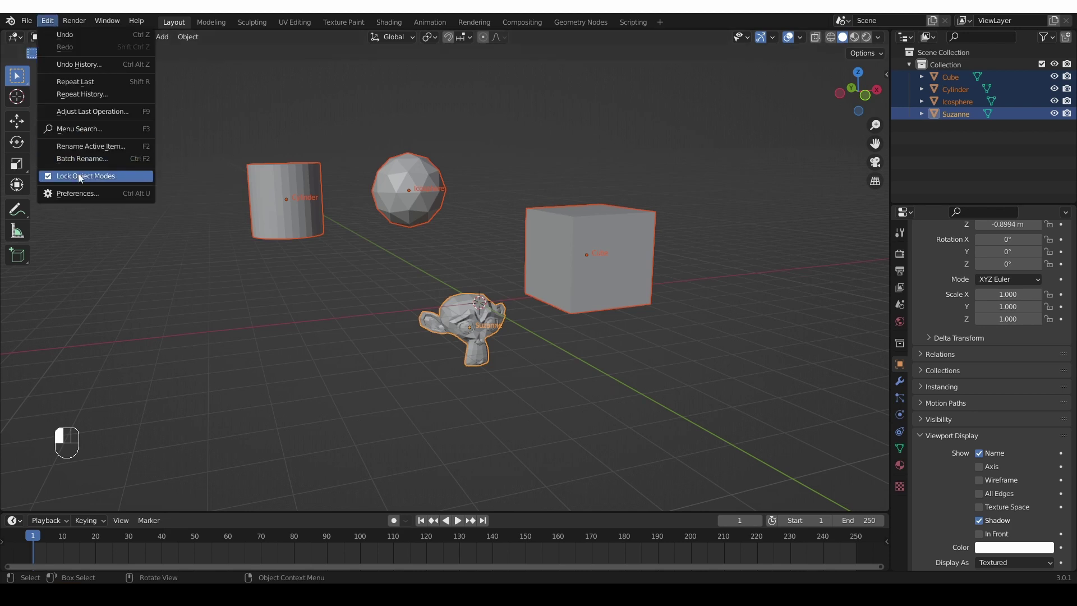
left_click(85, 194)
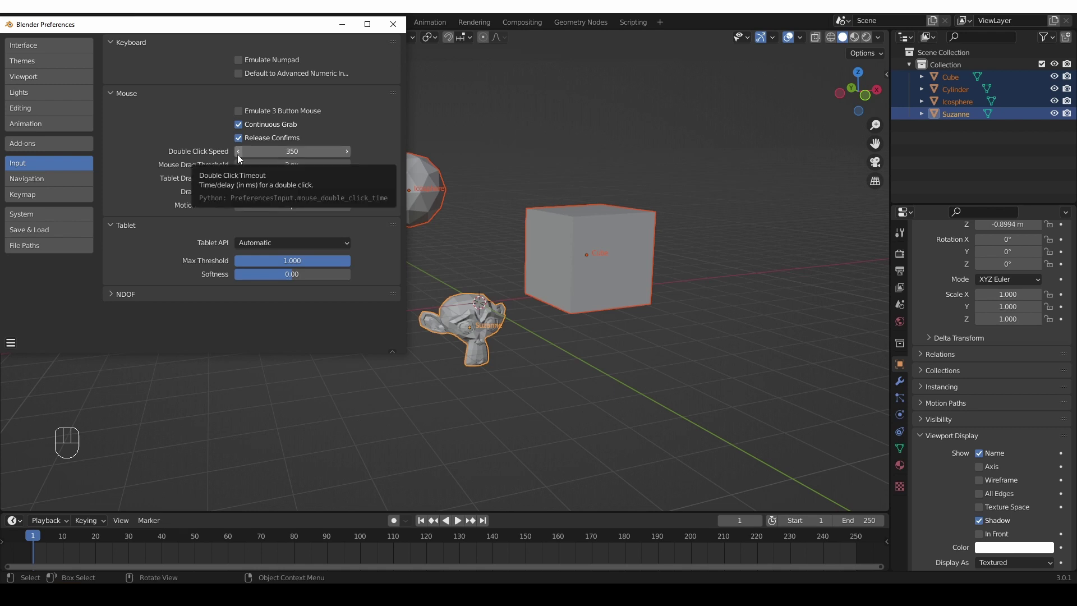
left_click(238, 111)
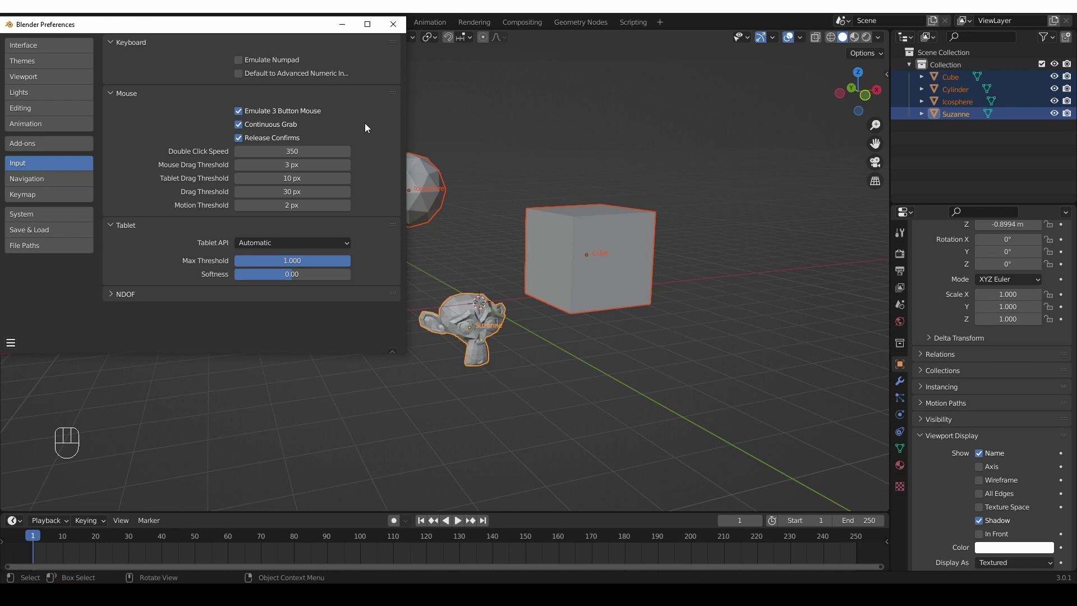
left_click(394, 26)
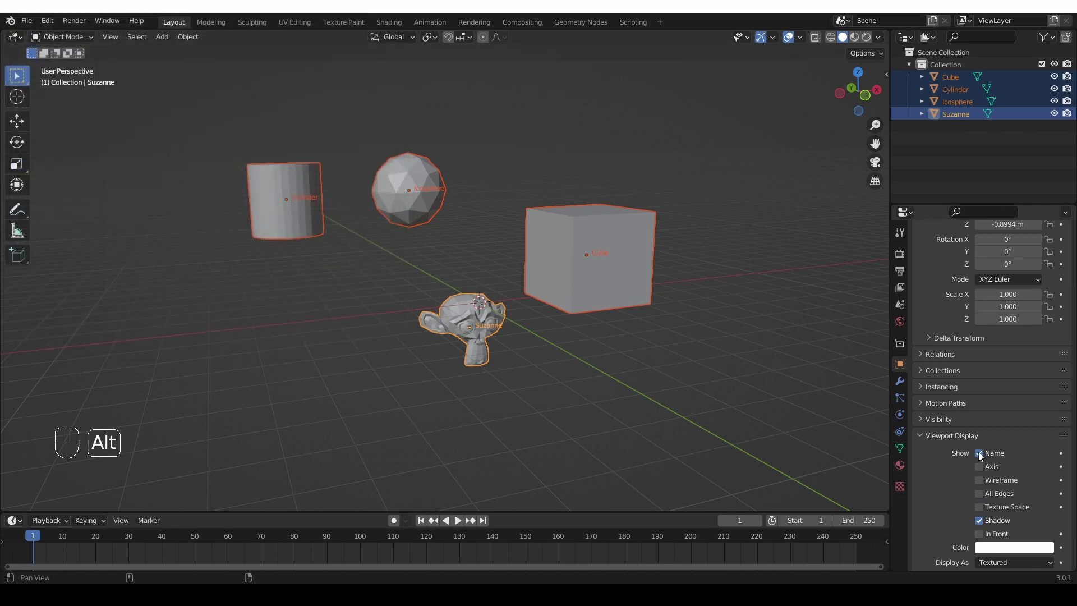
- Pan the Properties editor with Alt+drag, then reopen Preferences with Ctrl+Alt+U
middle_click_drag(979, 454, 982, 368)
mouse_move(978, 264)
middle_mouse_down("alt")
mouse_move(979, 392)
mouse_move(978, 263)
middle_mouse_up("alt")
middle_click_drag(962, 436, 962, 243)
key("ctrl+alt+u")
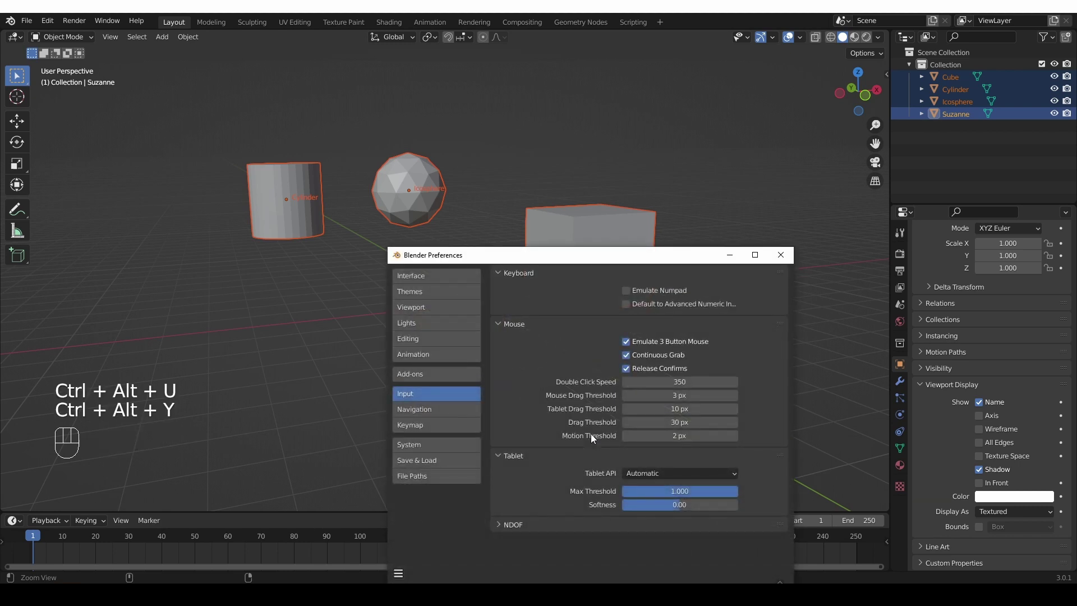
- Close Preferences, untick Name and use Copy to Selected to hide all four objects' names
left_click(626, 342)
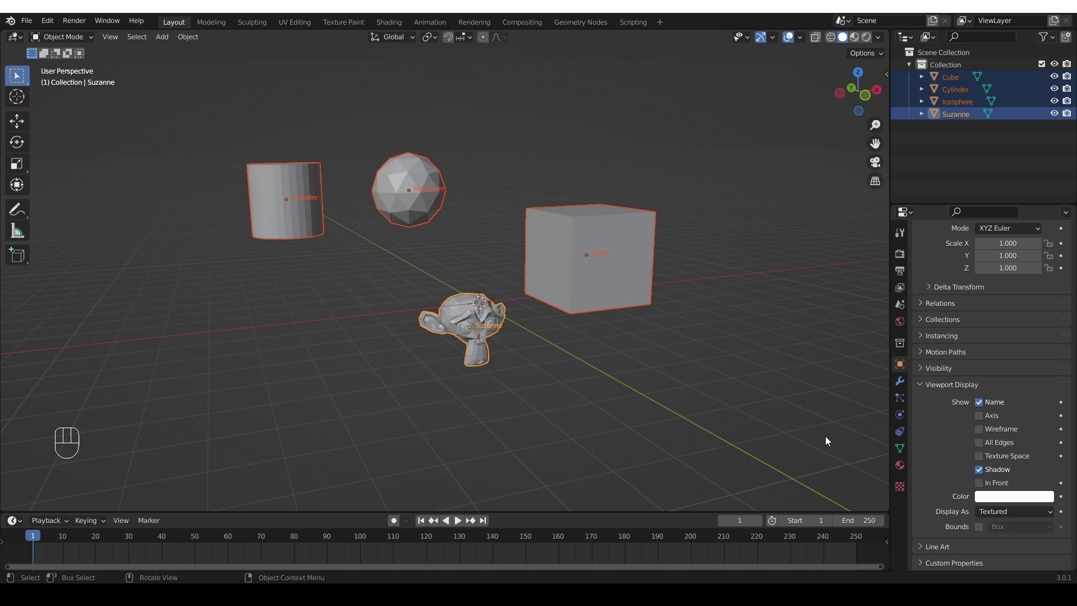
left_click(978, 402)
right_click(982, 402)
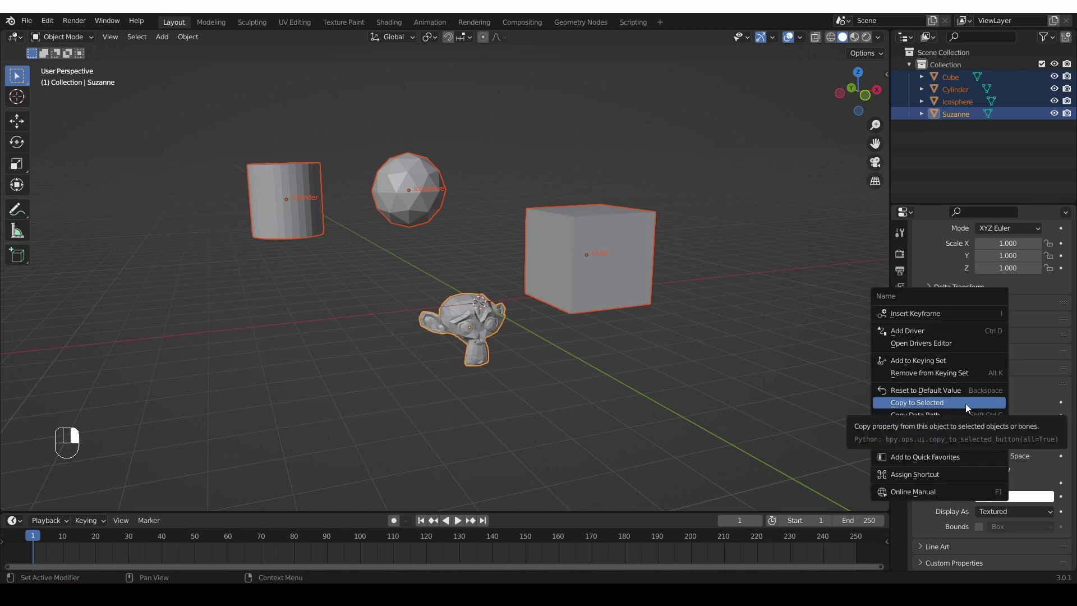
left_click(965, 403)
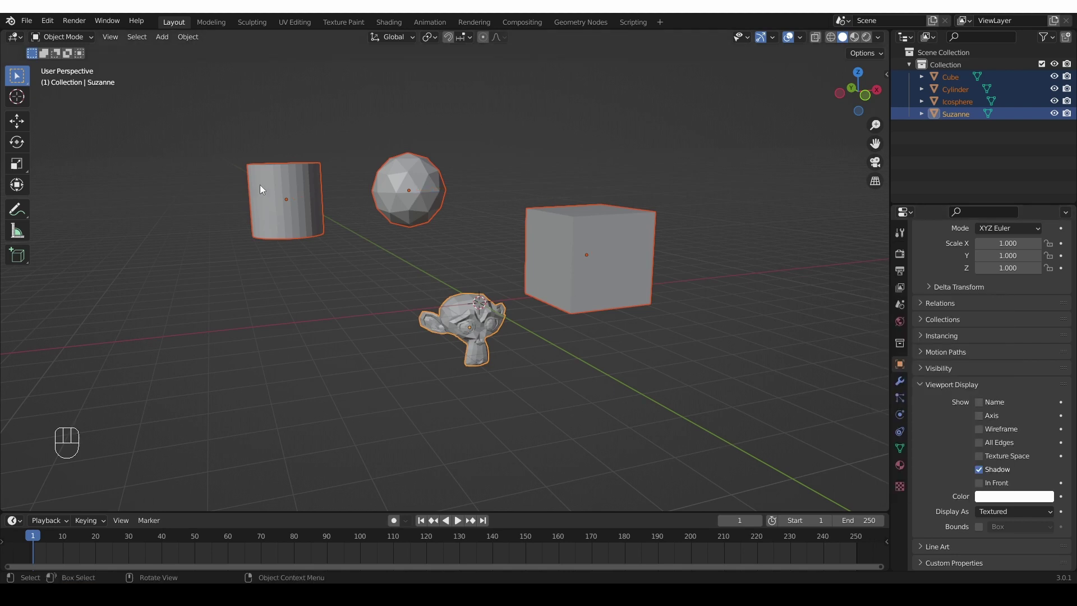
- Replace the four objects with a single-bone armature, duplicate it to five bones, and enter Pose Mode
key("x")
left_click(530, 290)
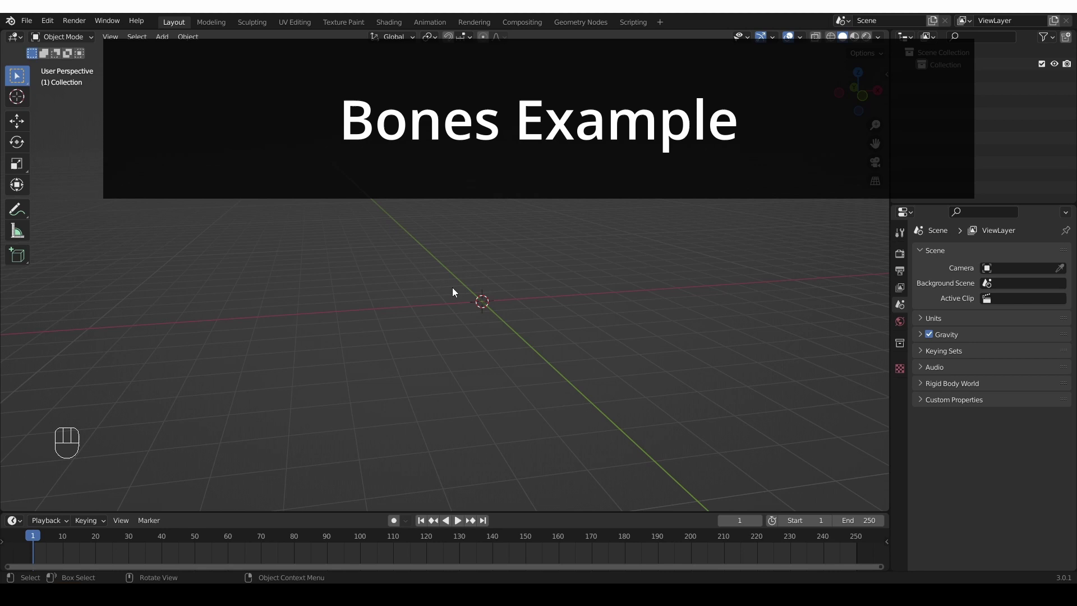
key("shift+a")
mouse_move(452, 379)
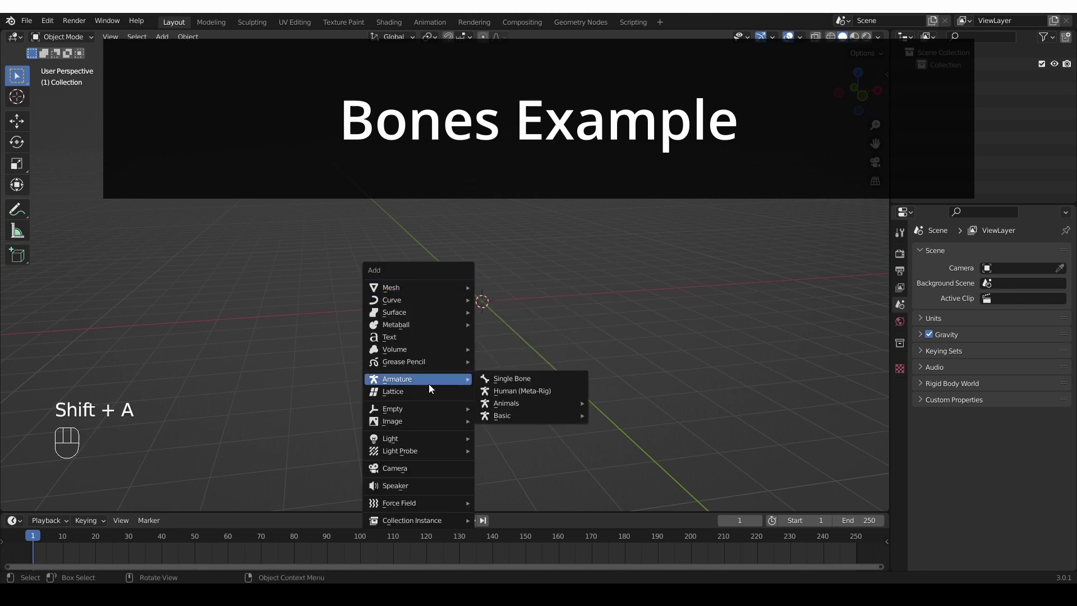
left_click(507, 378)
key("Tab")
key("shift+d")
key("shift+d")
key("shift+d")
left_click(519, 166)
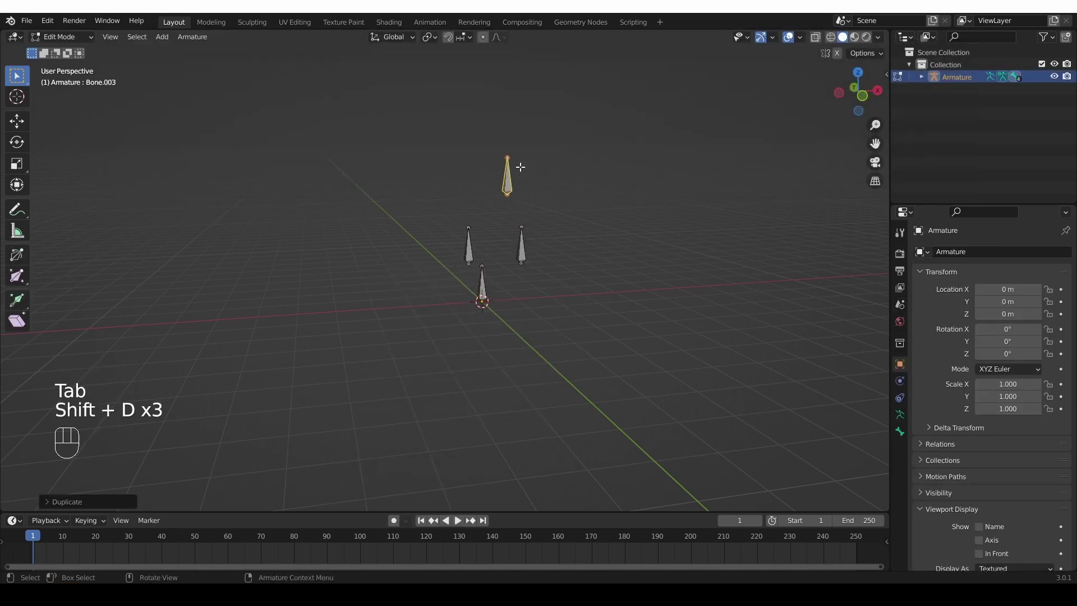
key("shift+d")
key("ctrl+Tab")
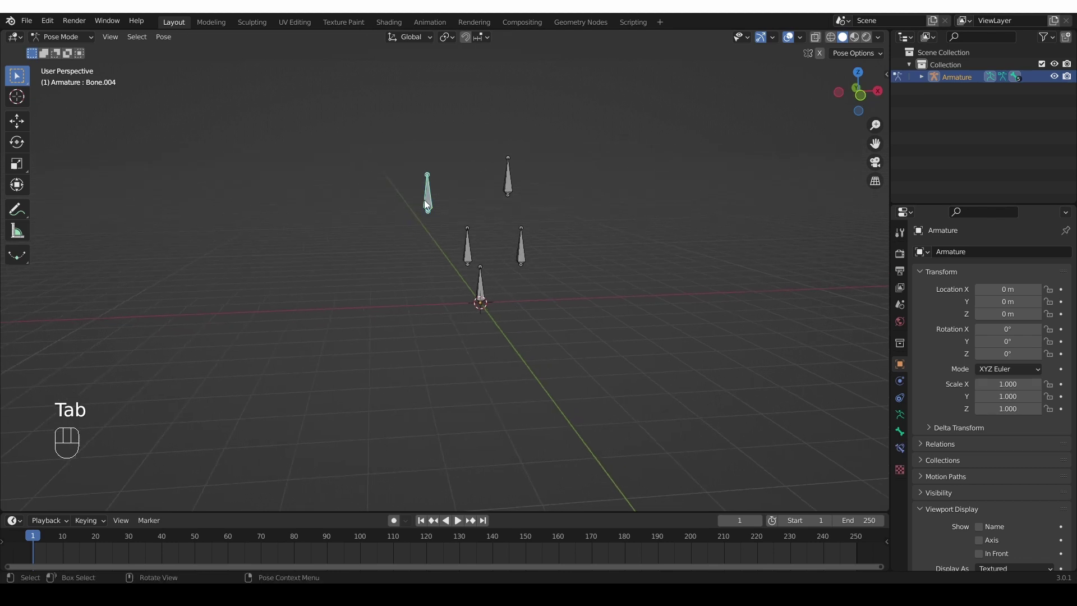
- In Bone properties, box-select all five bones, toggle Deform, and click individual bones to check it
left_click(900, 431)
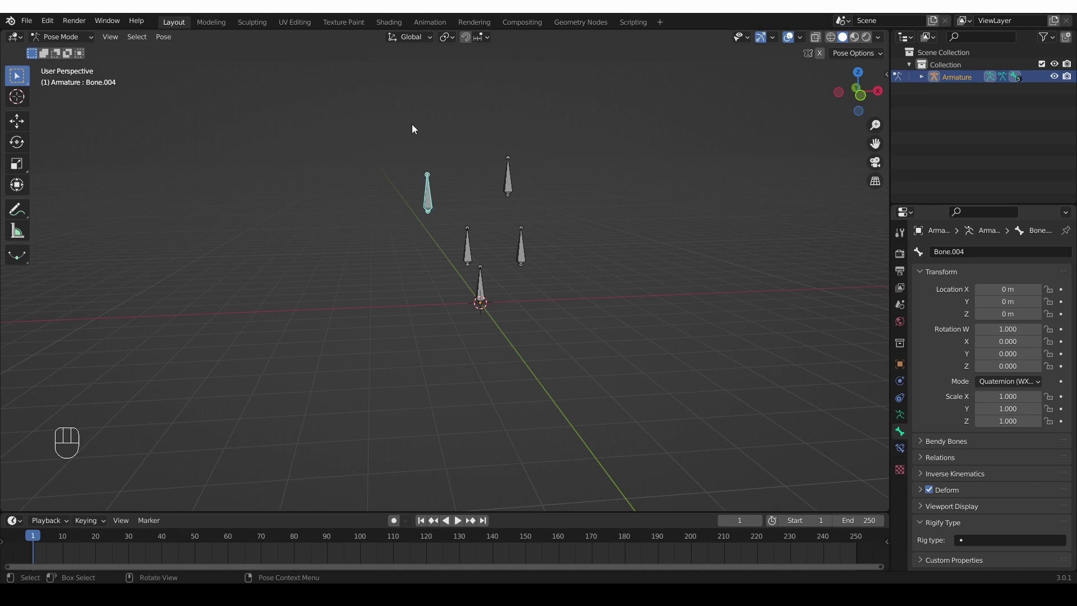
left_click_drag(403, 128, 567, 355)
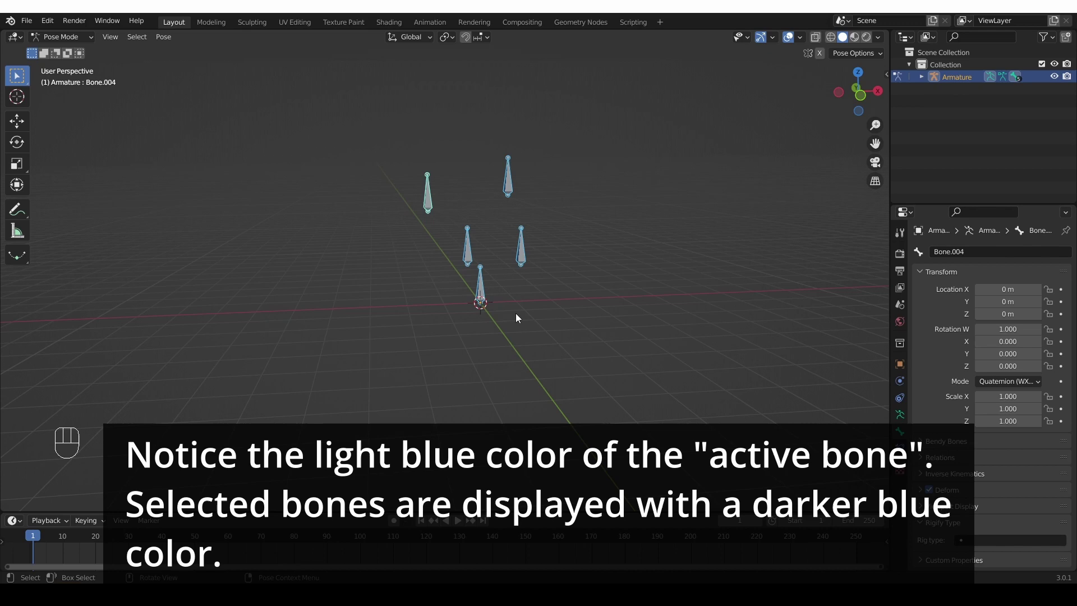
left_click(929, 490, "alt")
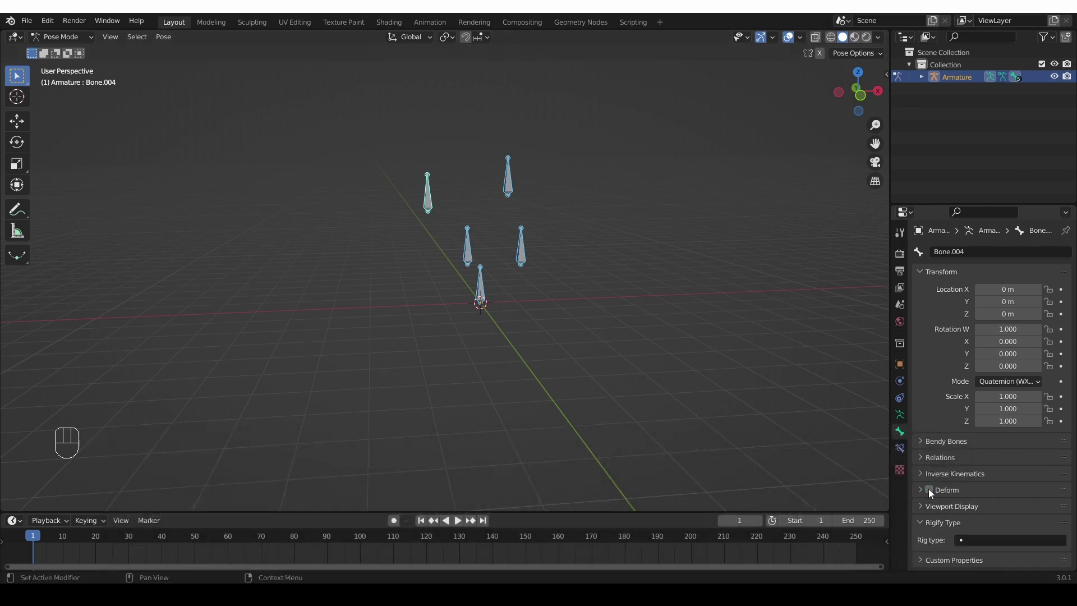
left_click(465, 241)
left_click(481, 287)
left_click(521, 244)
left_click(508, 179)
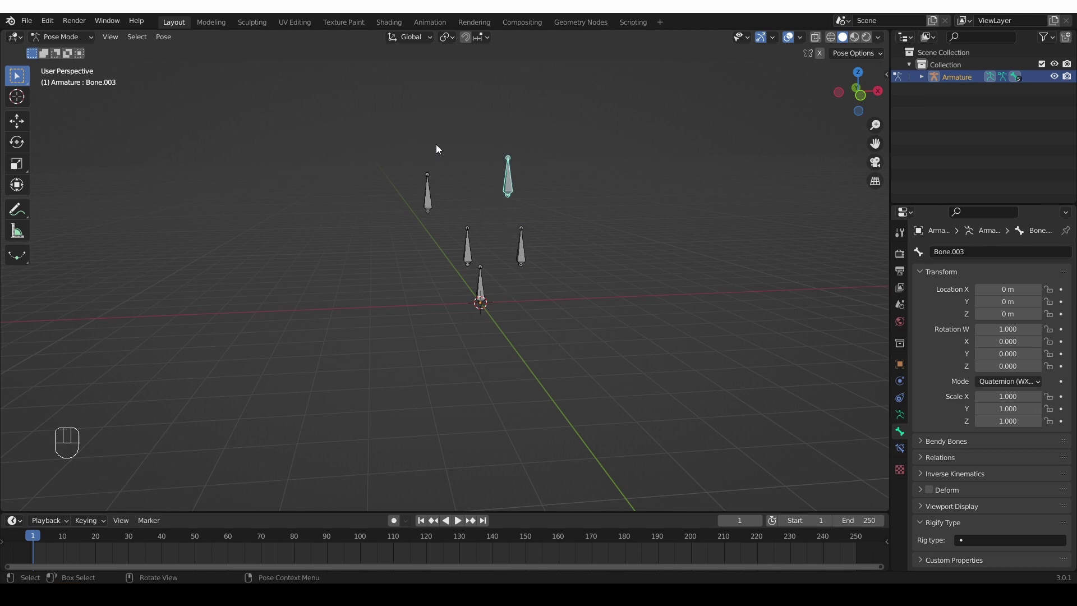
- Reselect all five bones, copy Deform to selected, and click bones to verify it is on
left_click_drag(370, 107, 575, 390)
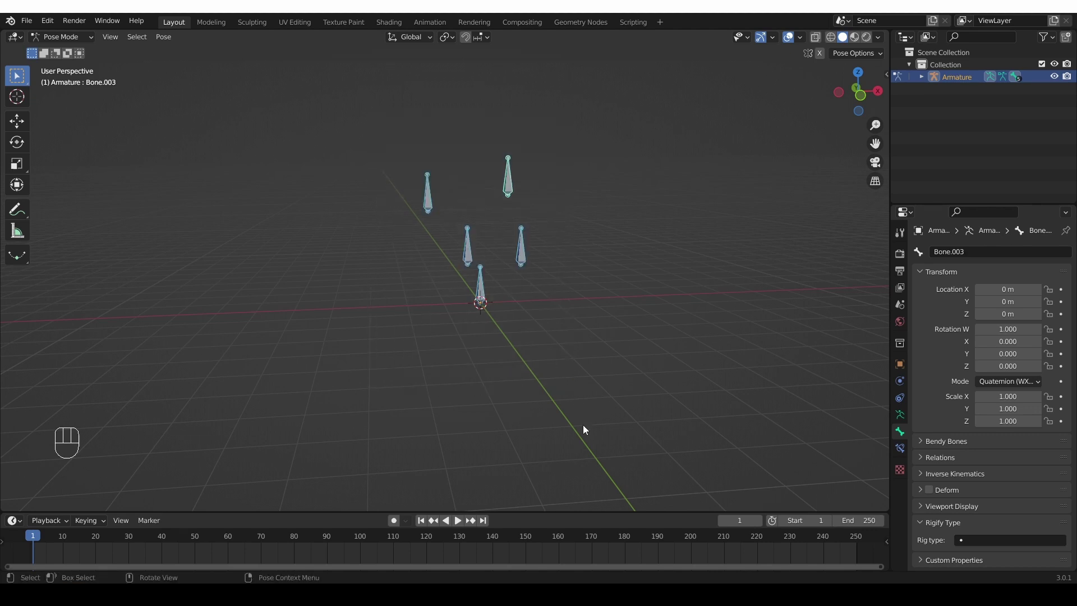
right_click(929, 490)
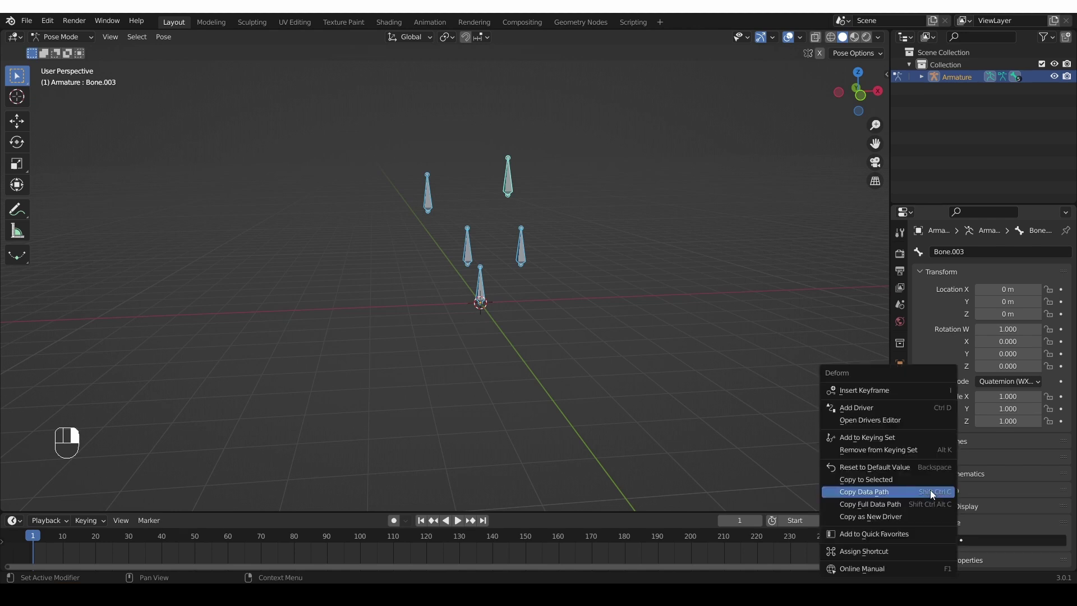
left_click(920, 480)
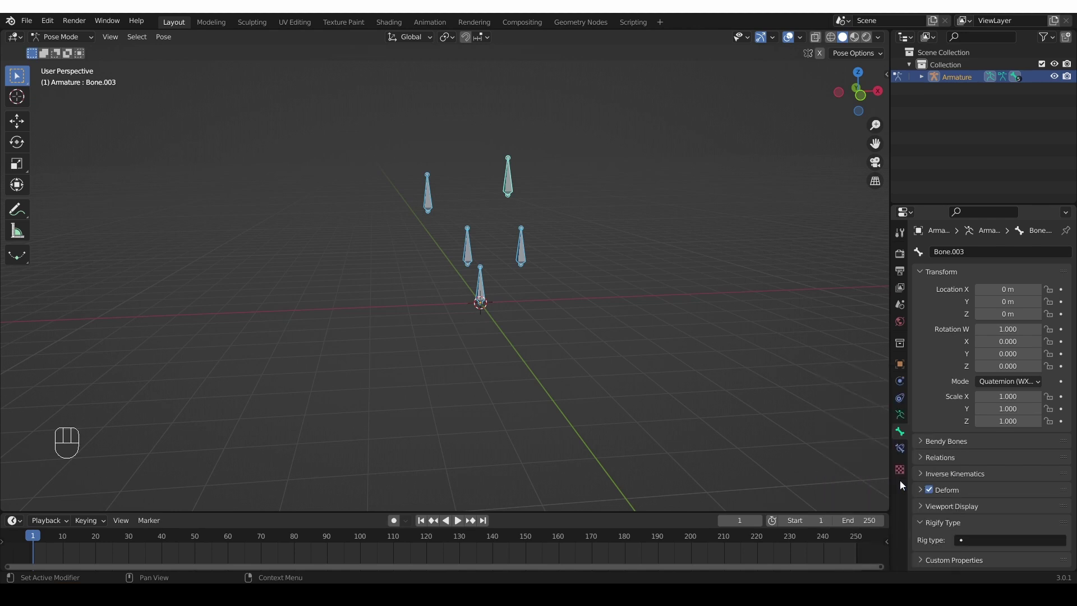
left_click(520, 248)
left_click(489, 288)
left_click(478, 275)
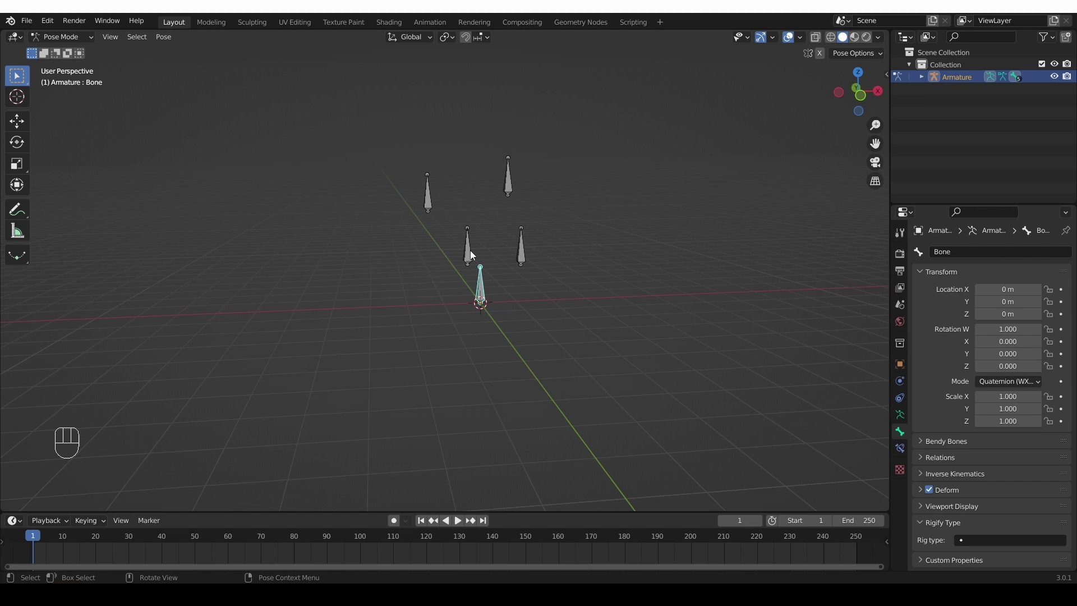
left_click(427, 191)
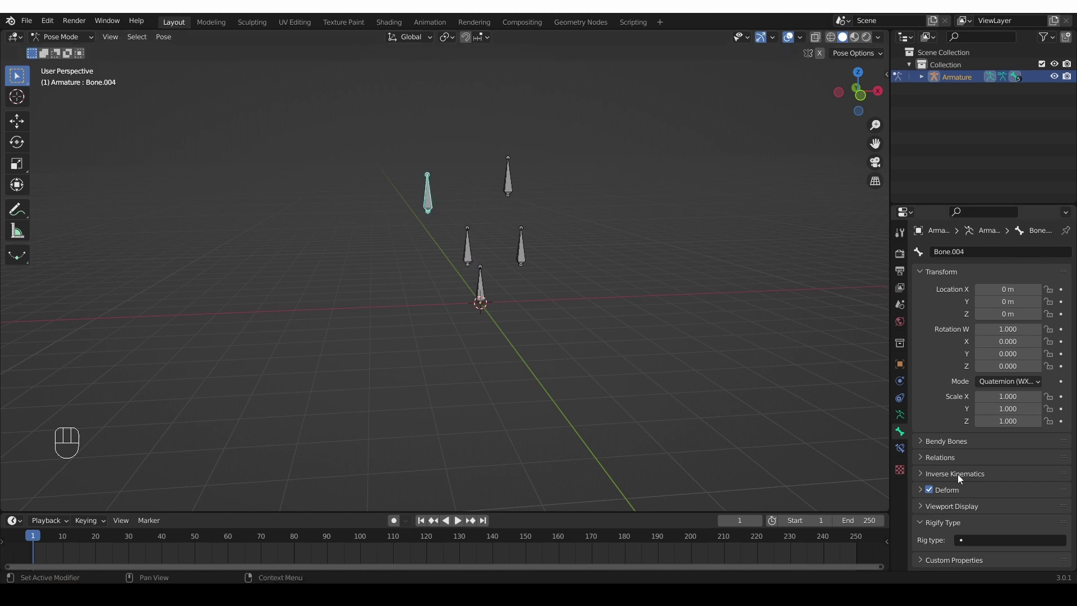
middle_click_drag(570, 420, 557, 411)
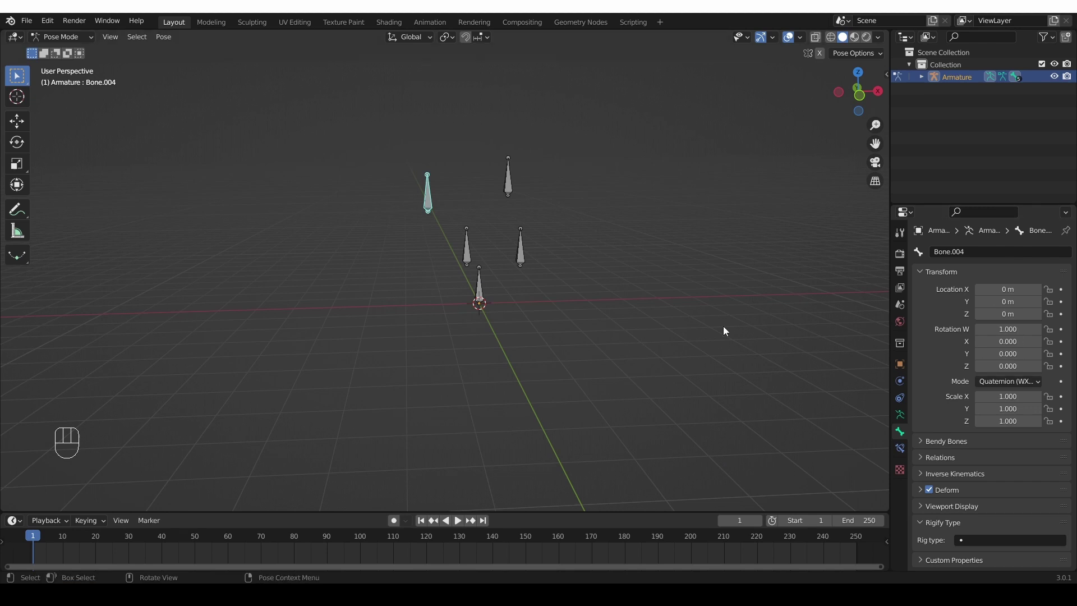
- Return the five-bone armature to Object Mode and delete it
key("Tab")
left_click(544, 360)
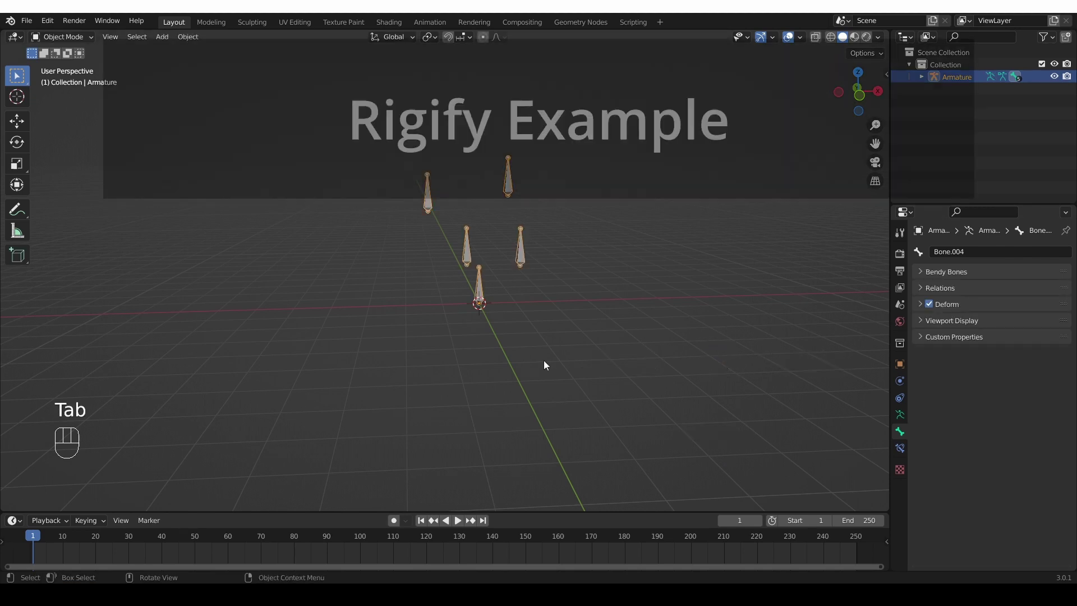
key("x")
left_click(544, 361)
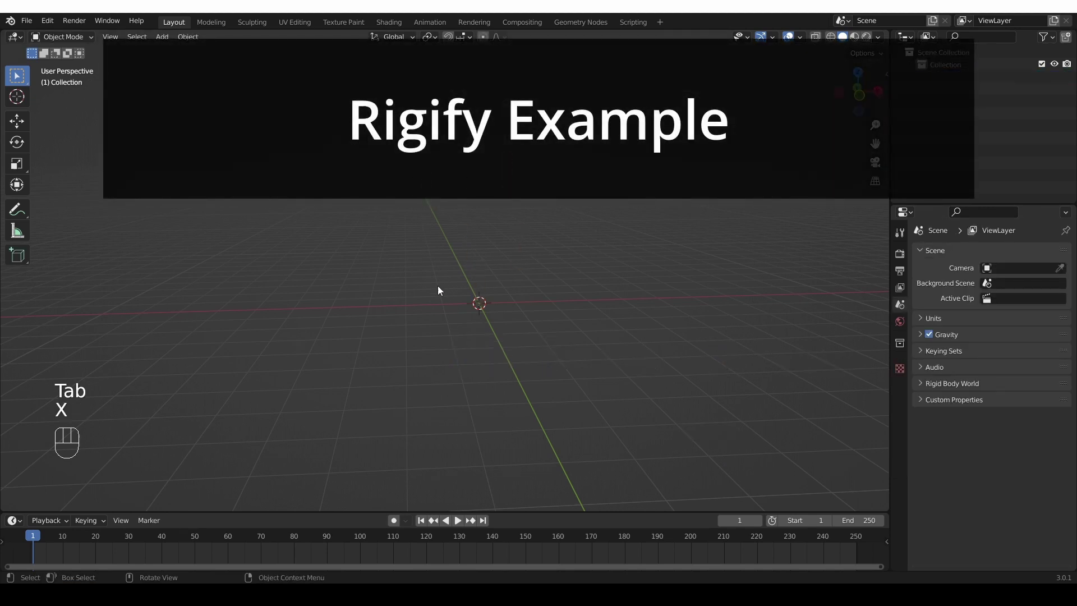
- Add a Human metarig, enter Pose Mode and select the thumb.01.L bone
key("shift+a")
mouse_move(441, 279)
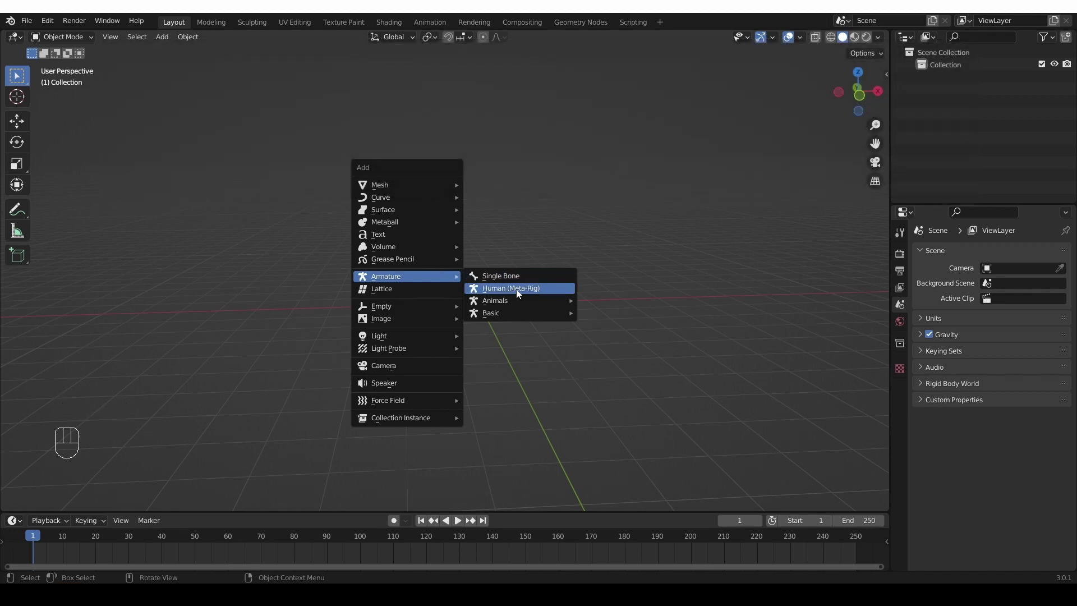
left_click(524, 292)
scroll(513, 273, "up", 8)
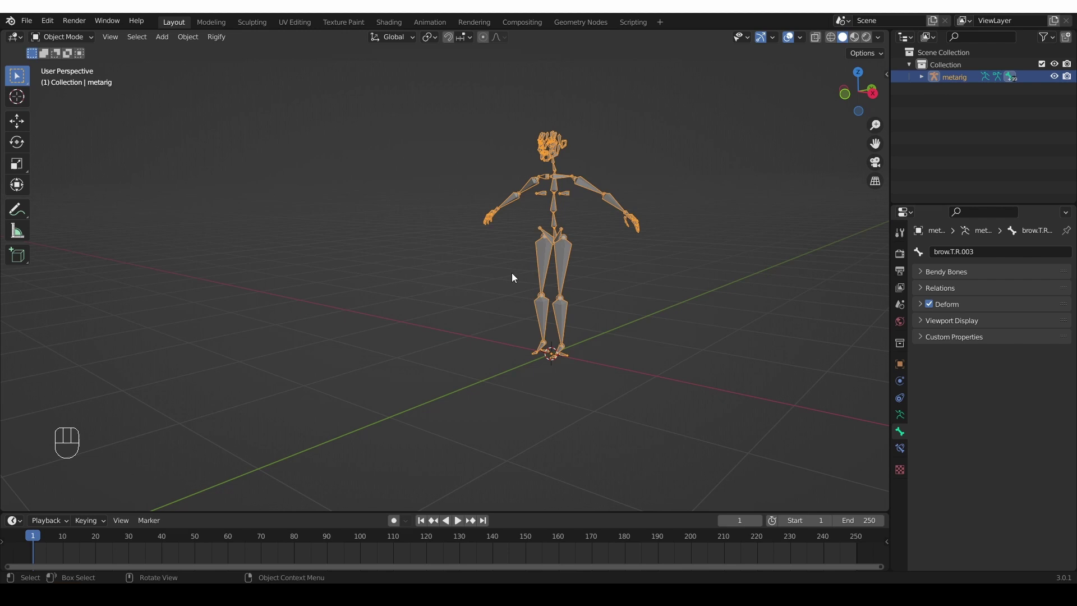
middle_click_drag(547, 327, 541, 291)
key("Tab")
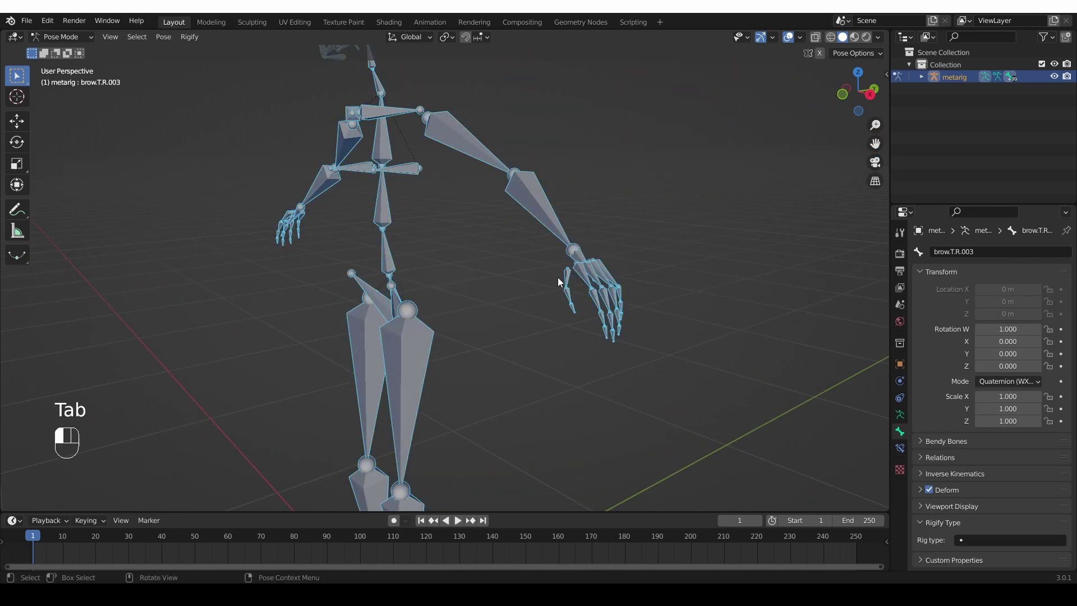
left_click(559, 278)
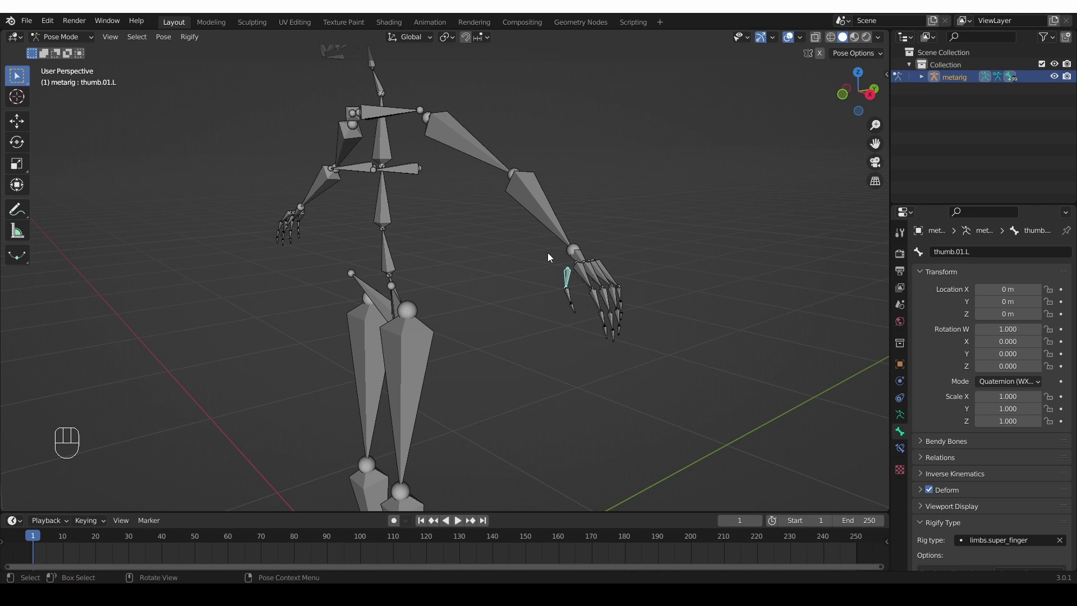
- Shift-select the left hand's finger base bones alongside thumb.01.L
key("shift")
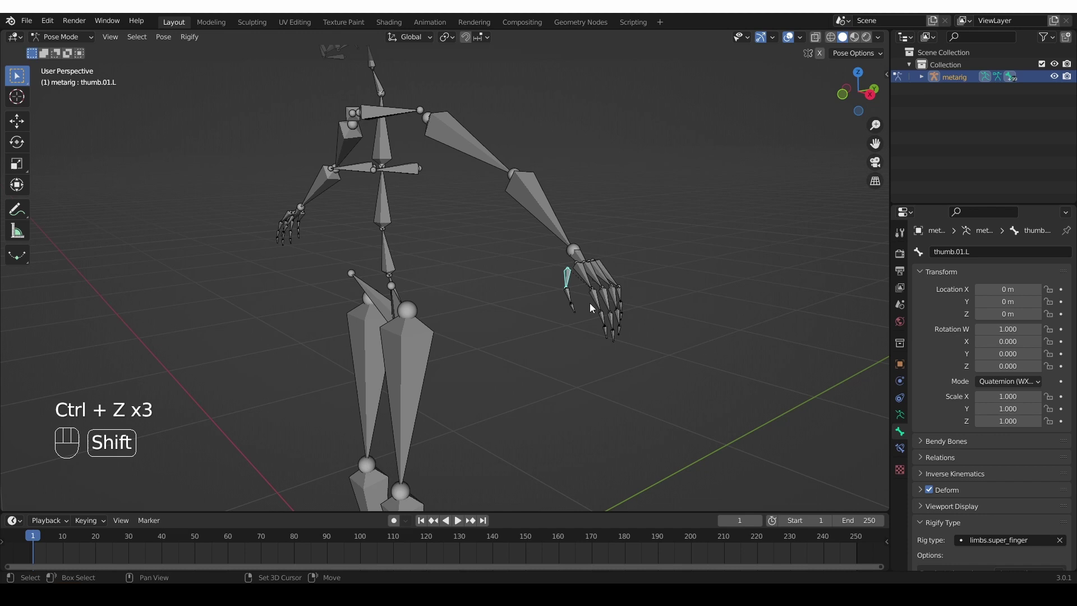
left_click(592, 300, "shift")
left_click(606, 300, "shift")
left_click(614, 303, "shift")
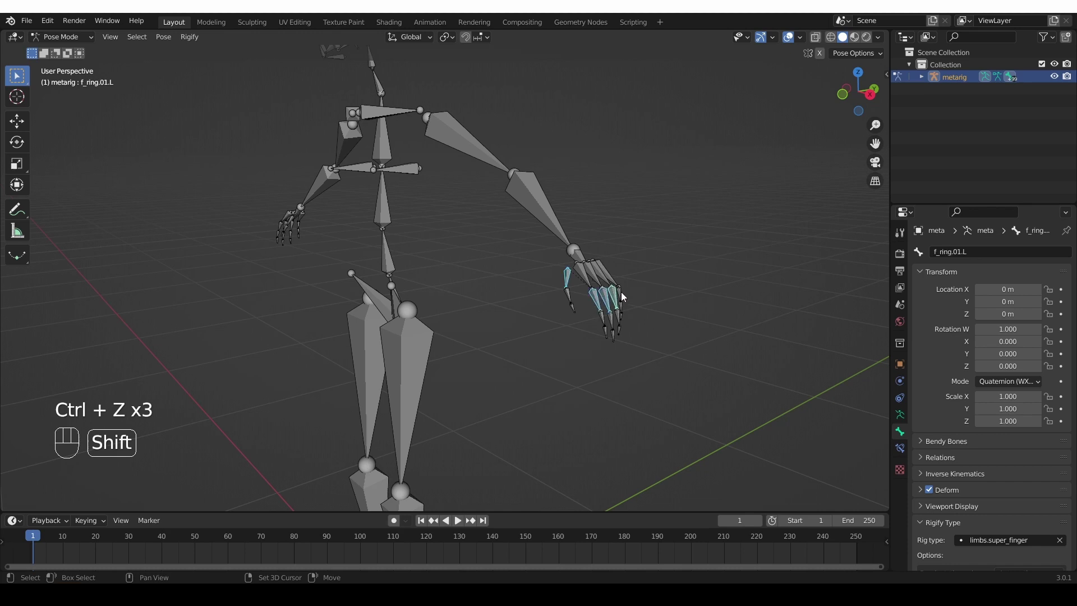
- Add the right hand's finger base bones through f_pinky.01.R and scroll to the Rigify Type options
middle_click_drag(614, 303, 493, 356)
left_click(416, 324, "shift")
left_click(393, 331, "shift")
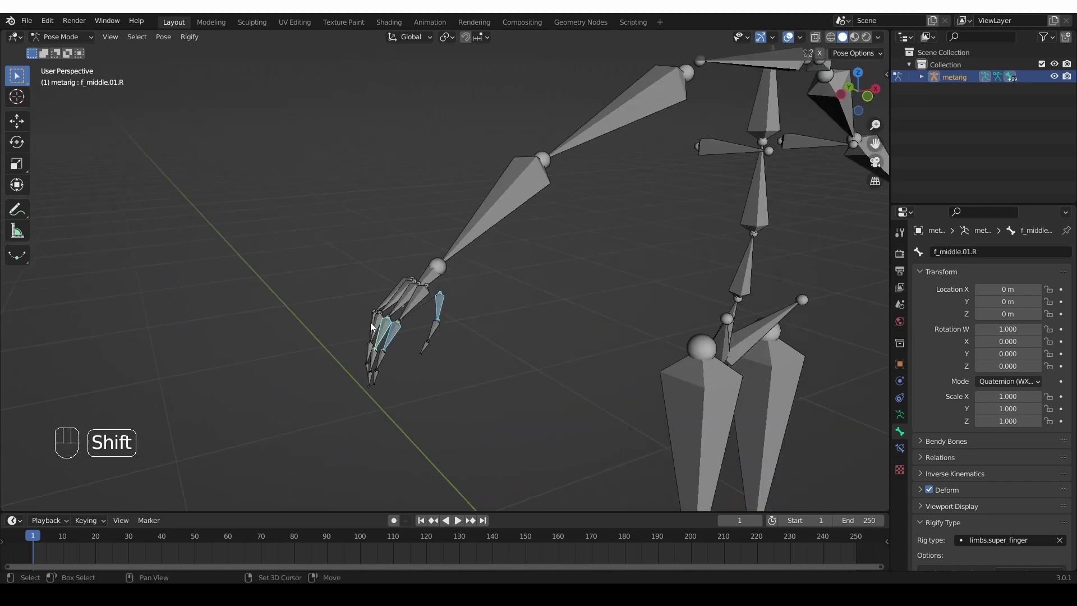
left_click(379, 329, "shift")
middle_click_drag(378, 328, 504, 336)
scroll(1026, 512, "down", 3)
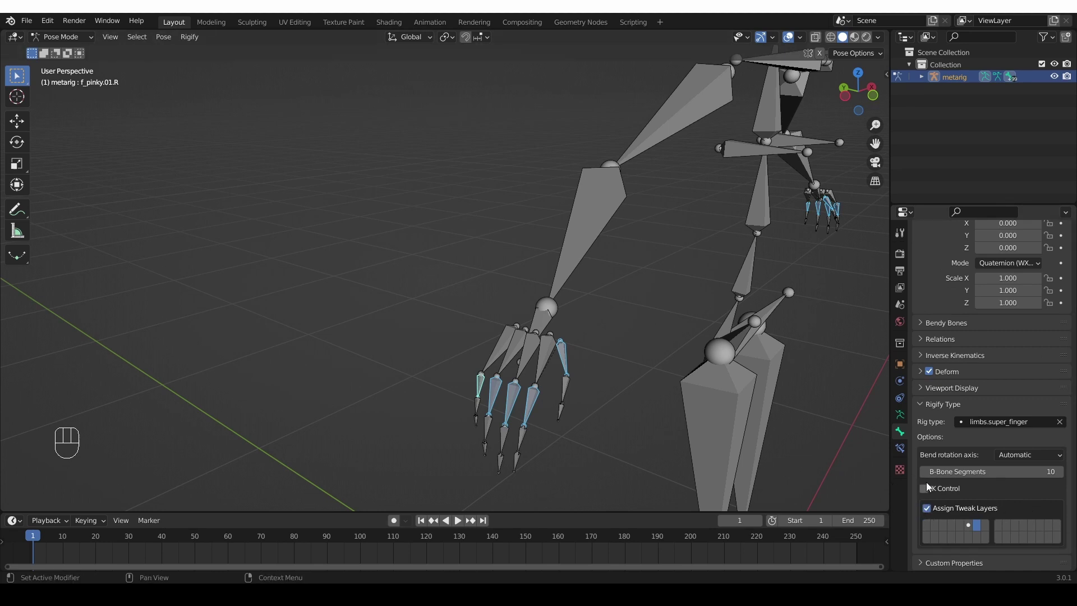
- Turn on IK Control and copy it to all the selected finger bones
key("alt")
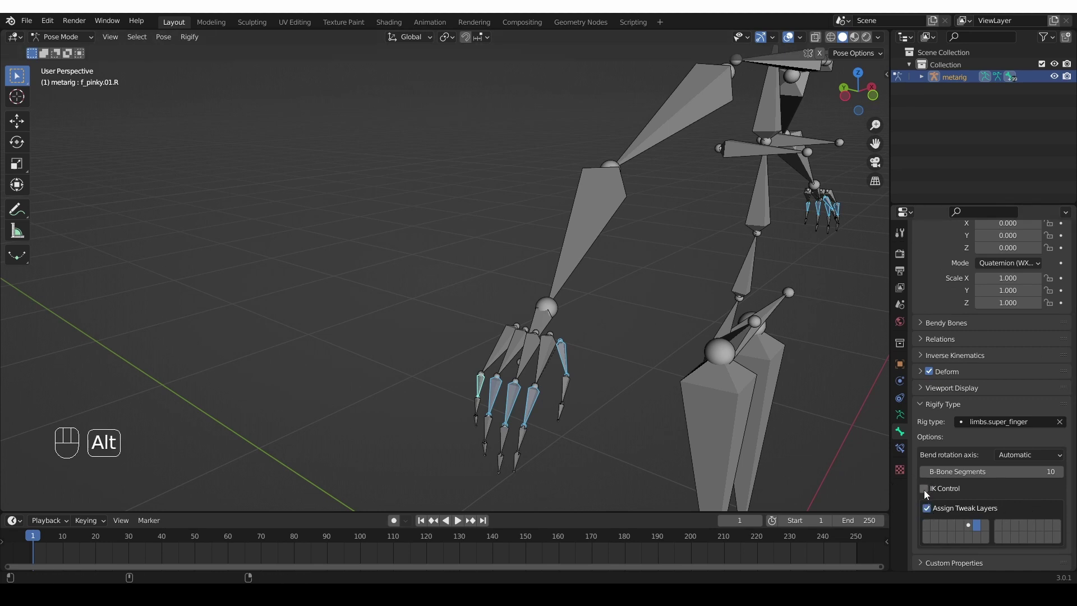
right_click(924, 490)
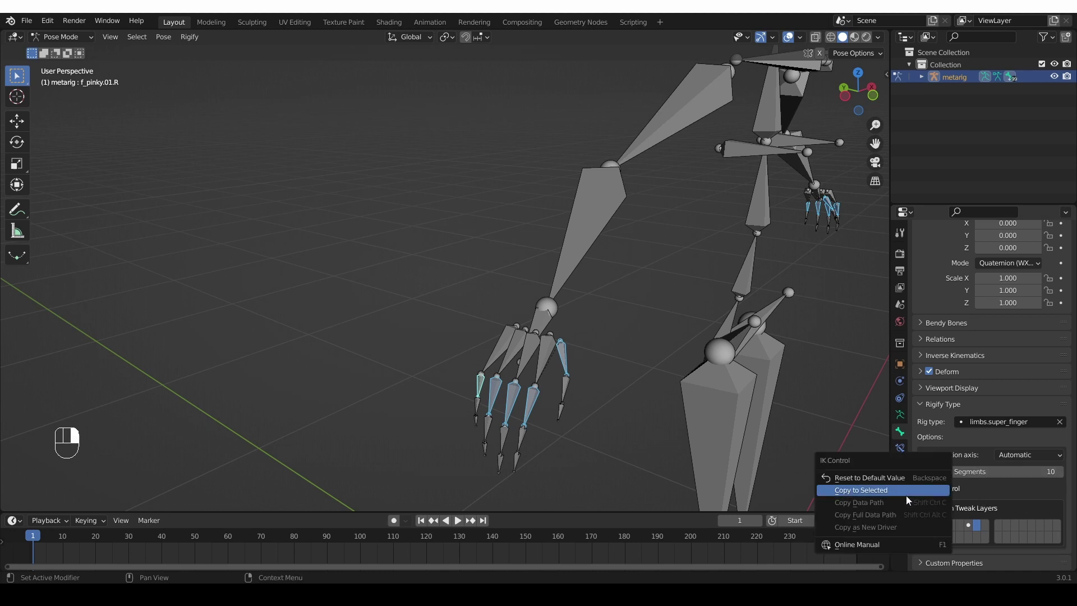
left_click(933, 489)
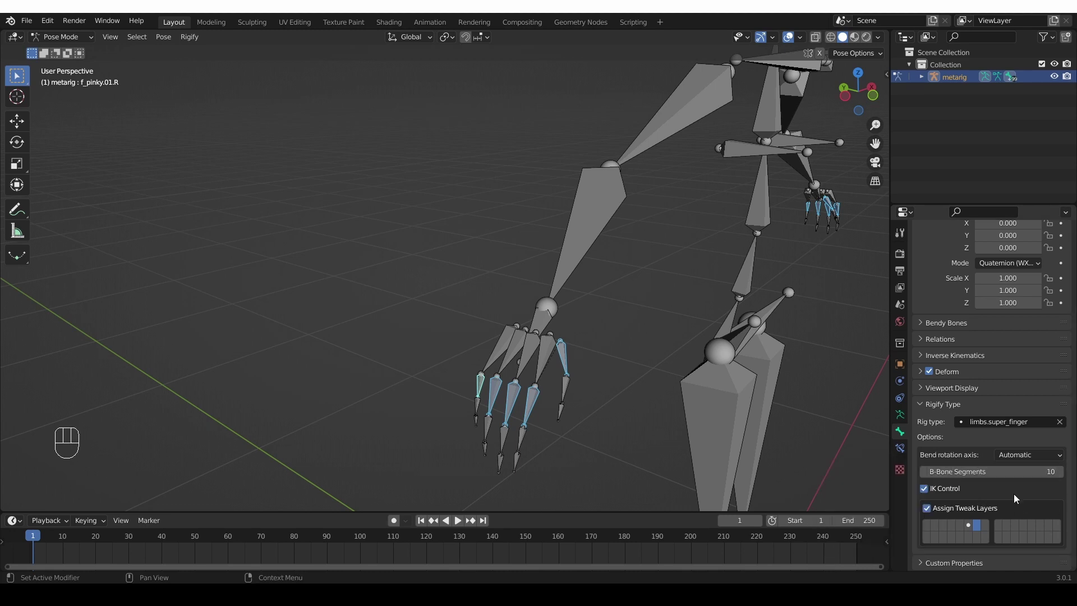
- Set the finger bend rotation axis from Automatic to X manual
left_click(1019, 453)
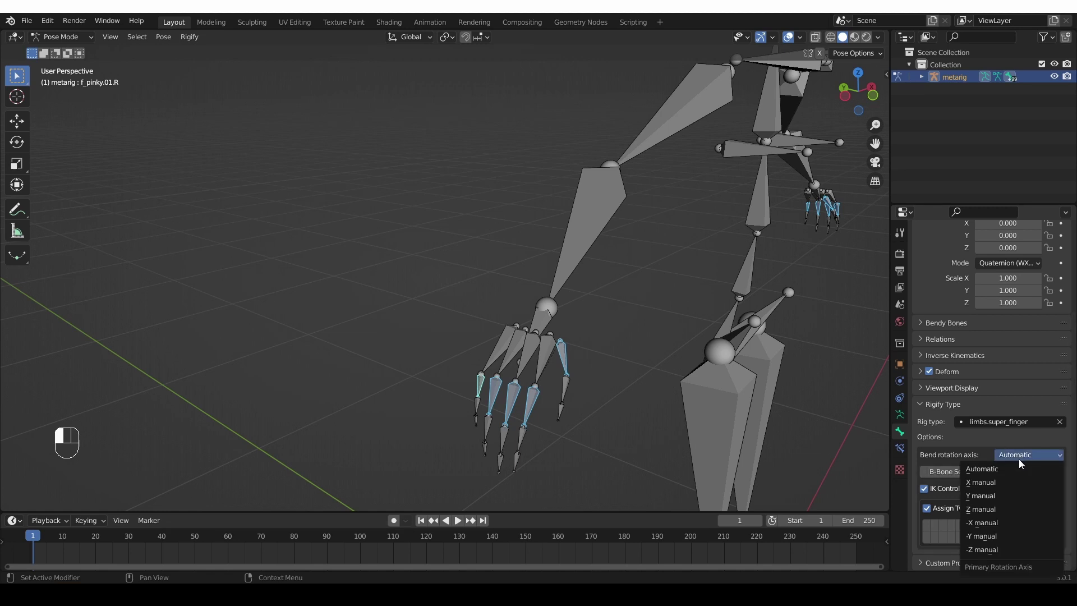
left_click(1012, 482)
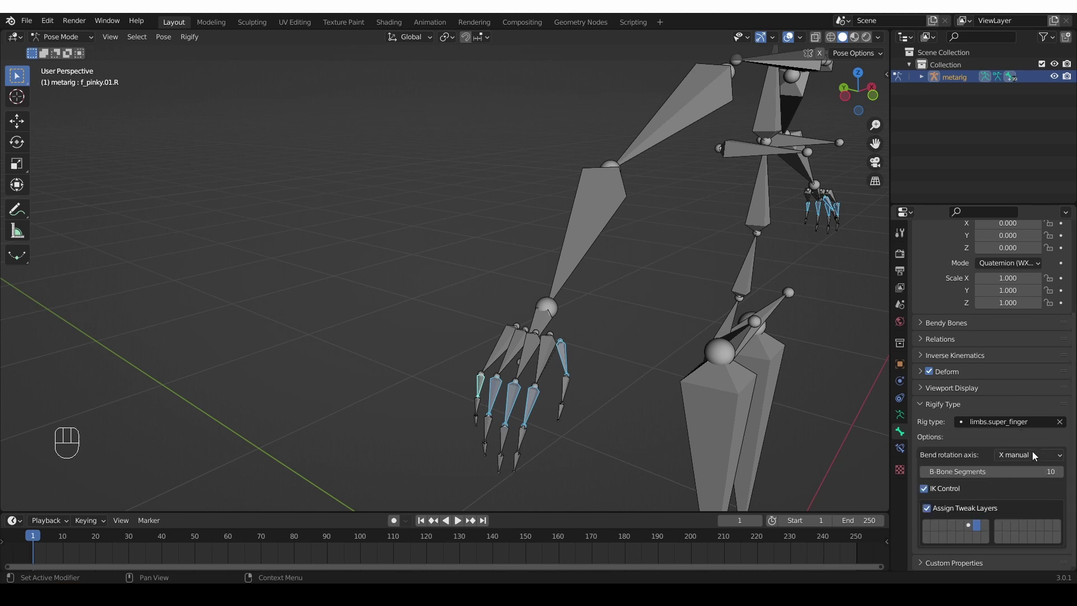
left_click(1032, 451)
left_click(1032, 465)
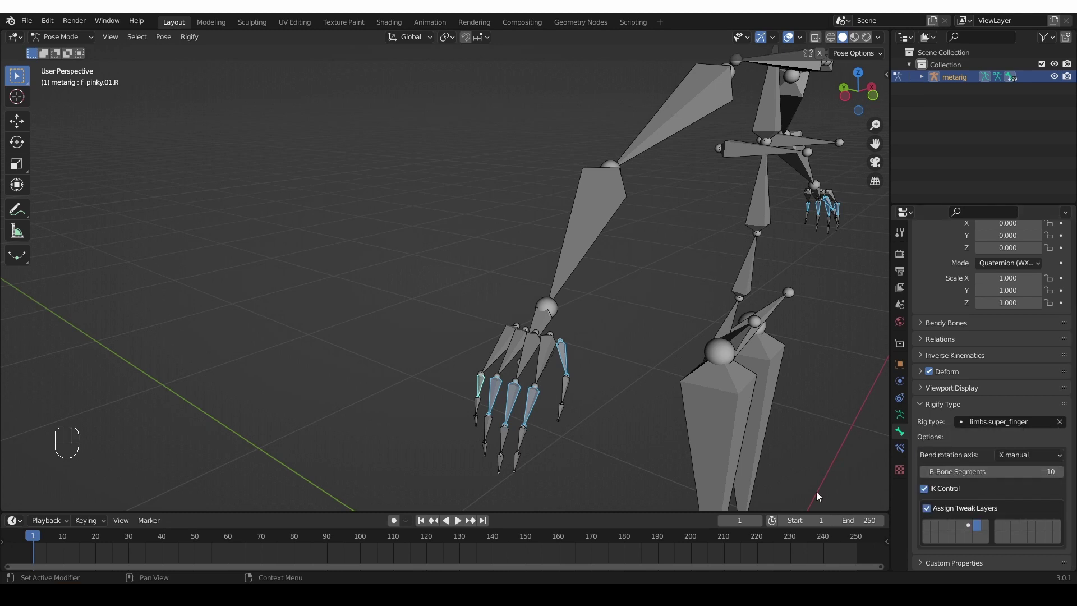
left_click(494, 397)
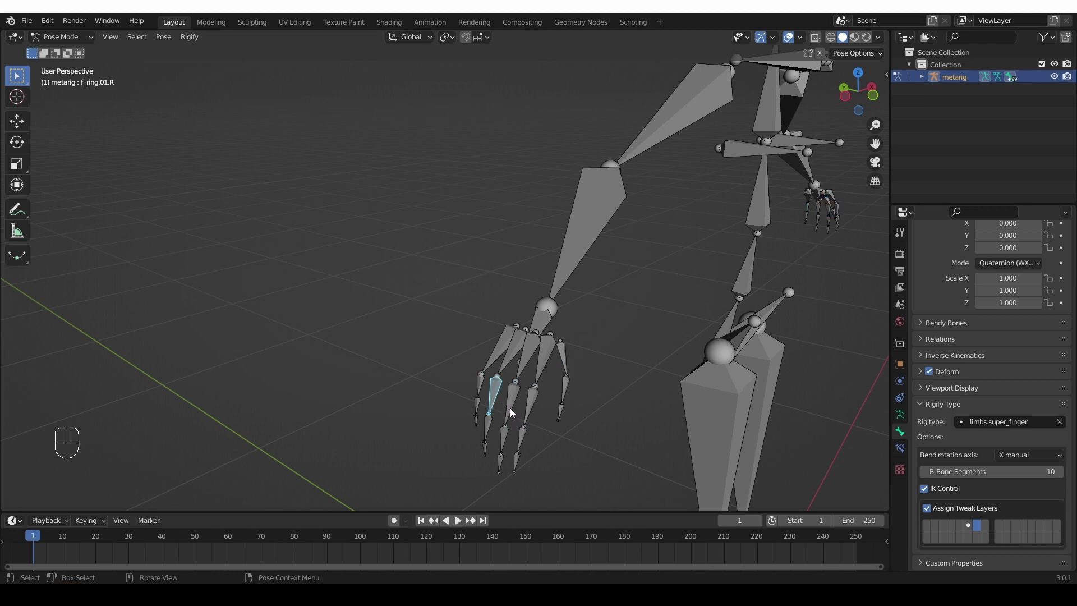
left_click(511, 412)
left_click(530, 406)
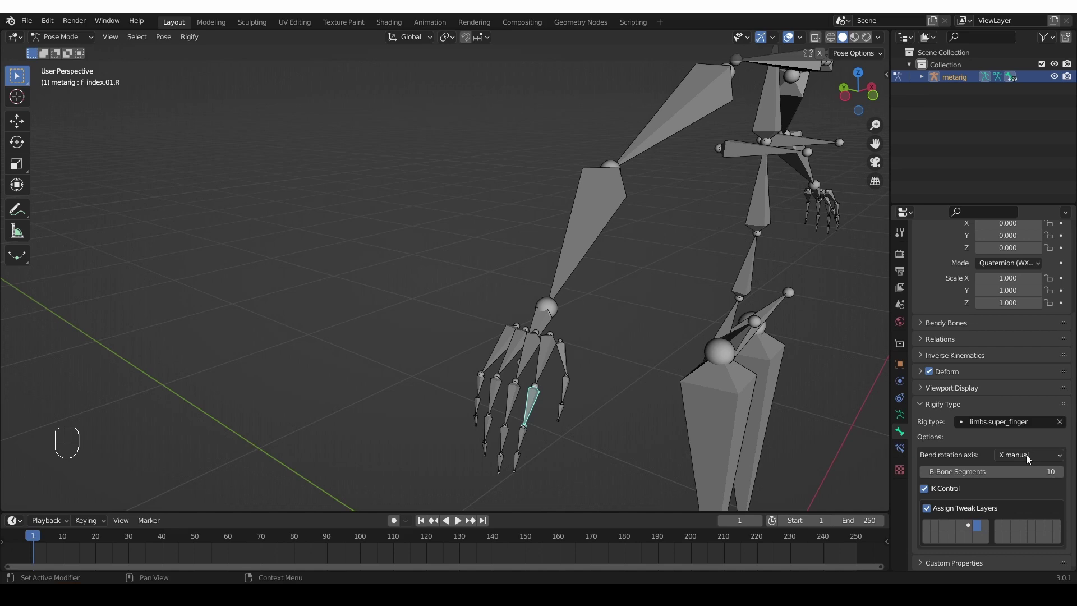
left_click(565, 356)
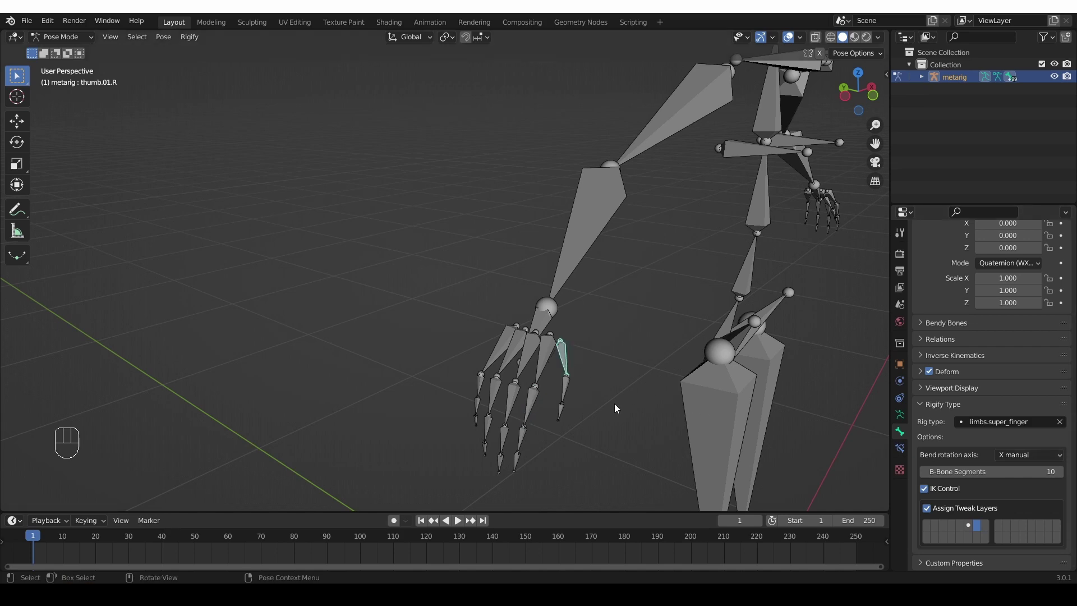